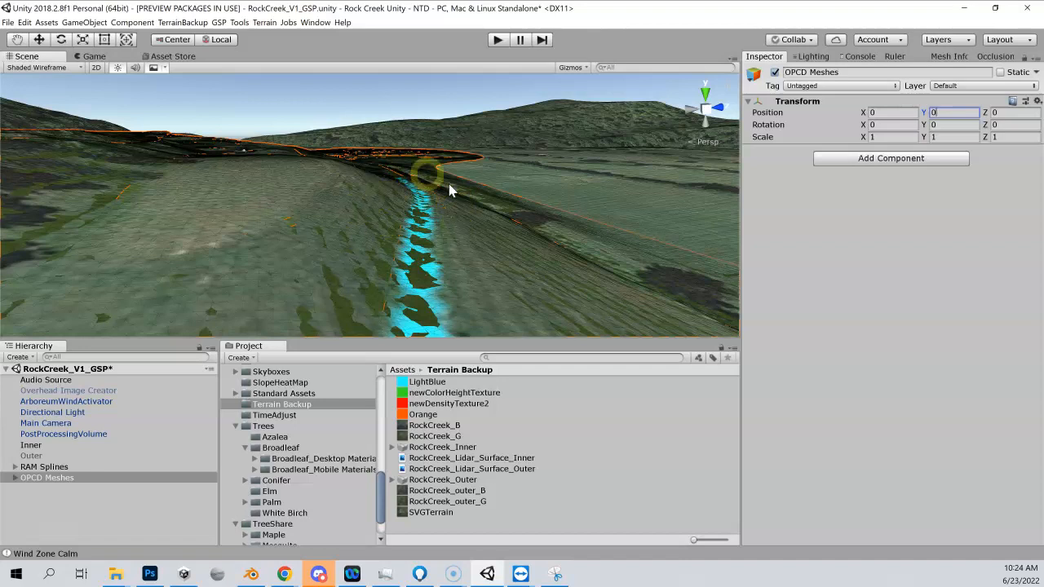
Review the tree painting, detail painting and general settings of the Inner terrain
click(87, 448)
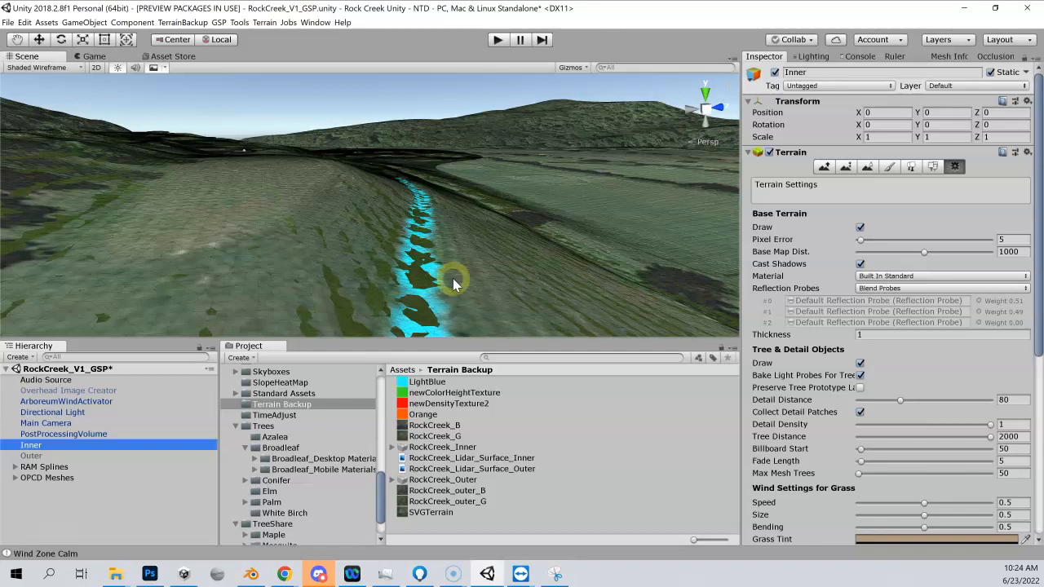
click(912, 166)
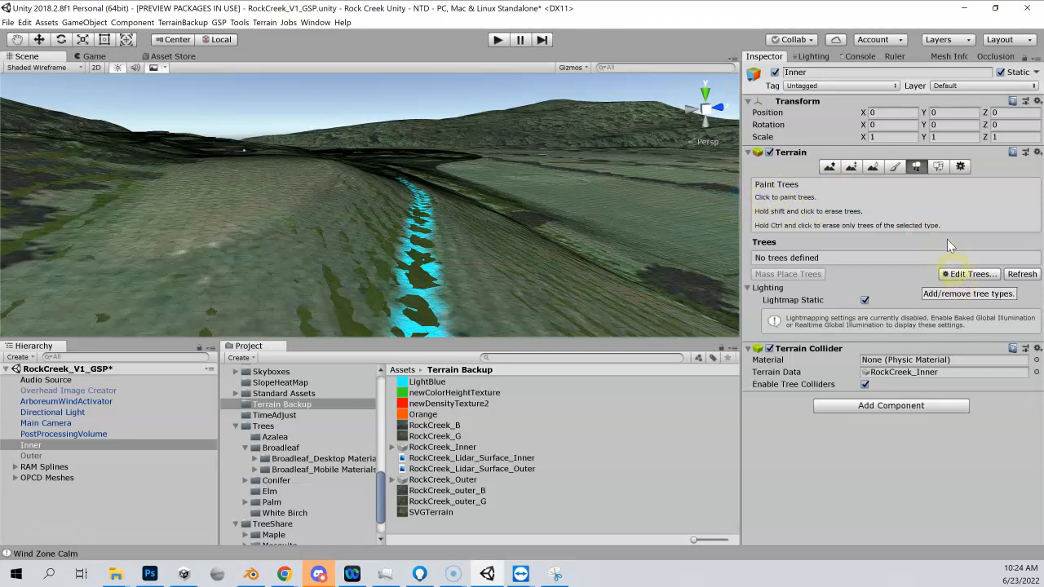
click(938, 167)
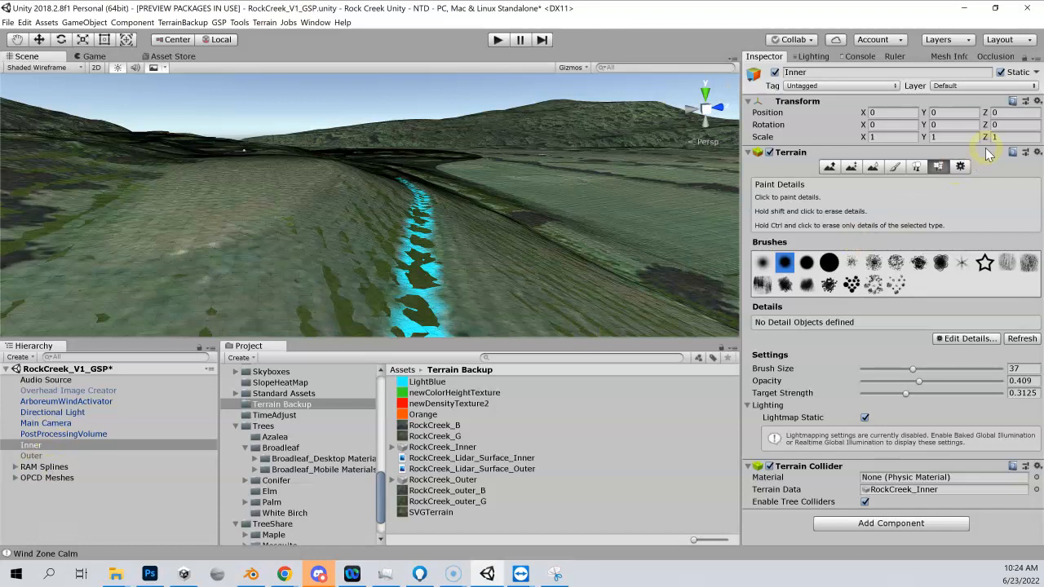
click(960, 166)
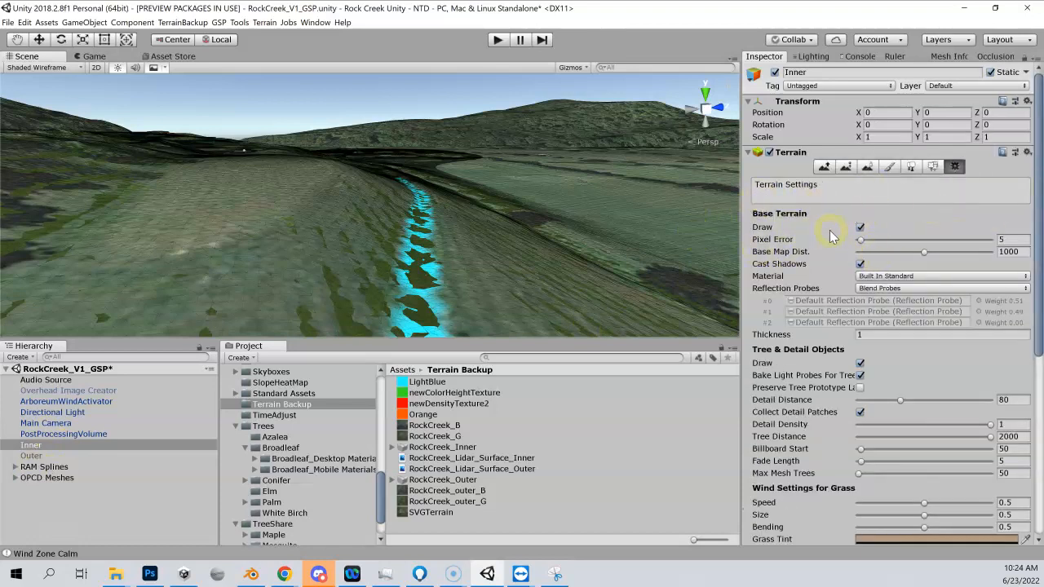
Test the Inner terrain's base Draw option, leaving it on, and turn off Draw for Tree & Detail Objects
click(859, 227)
click(860, 228)
click(860, 227)
click(860, 227)
click(858, 372)
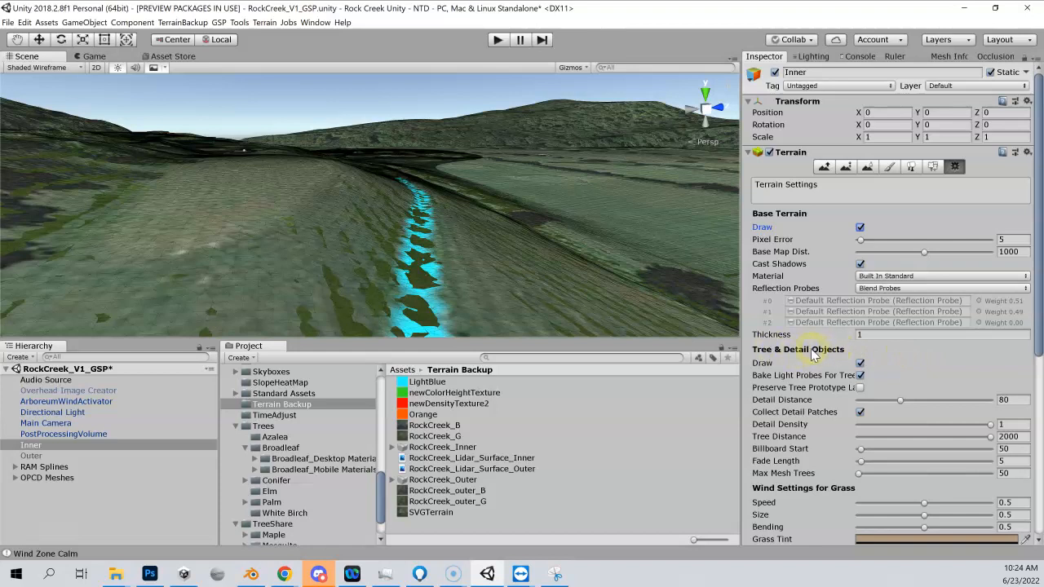
click(860, 364)
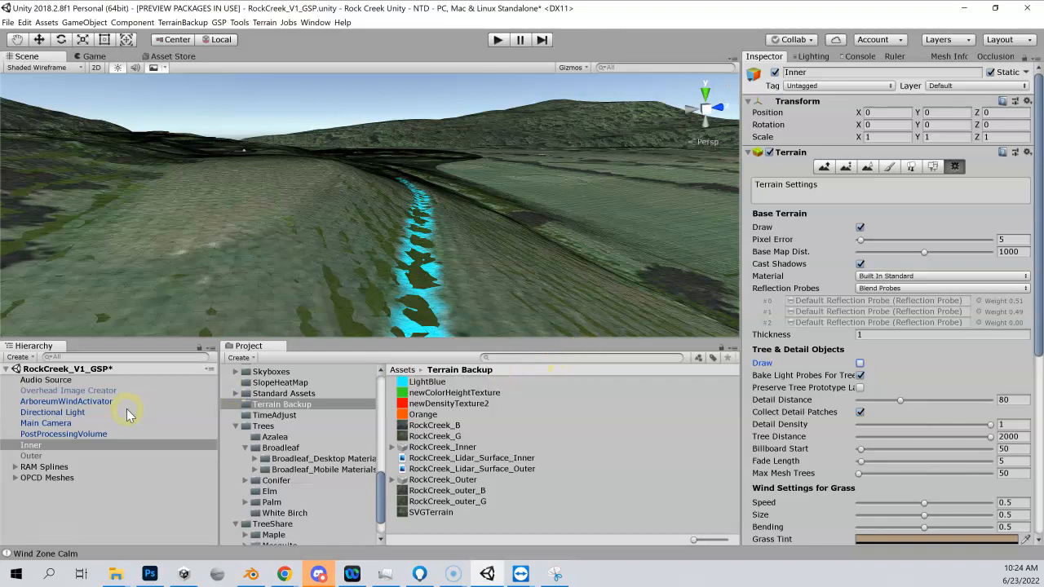
Duplicate the RockCreek_Inner terrain asset in the Terrain Backup folder
click(290, 408)
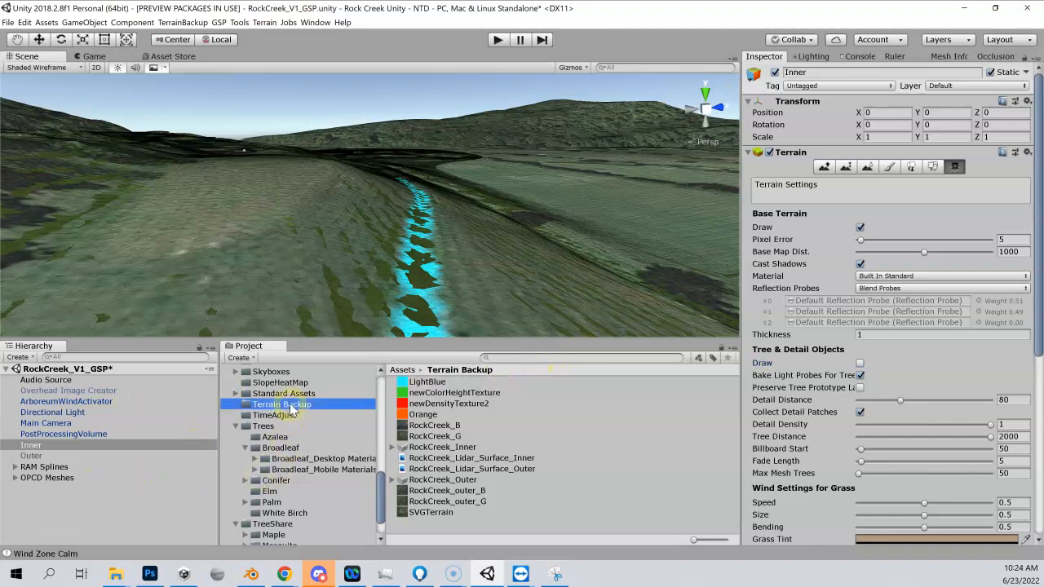
click(464, 448)
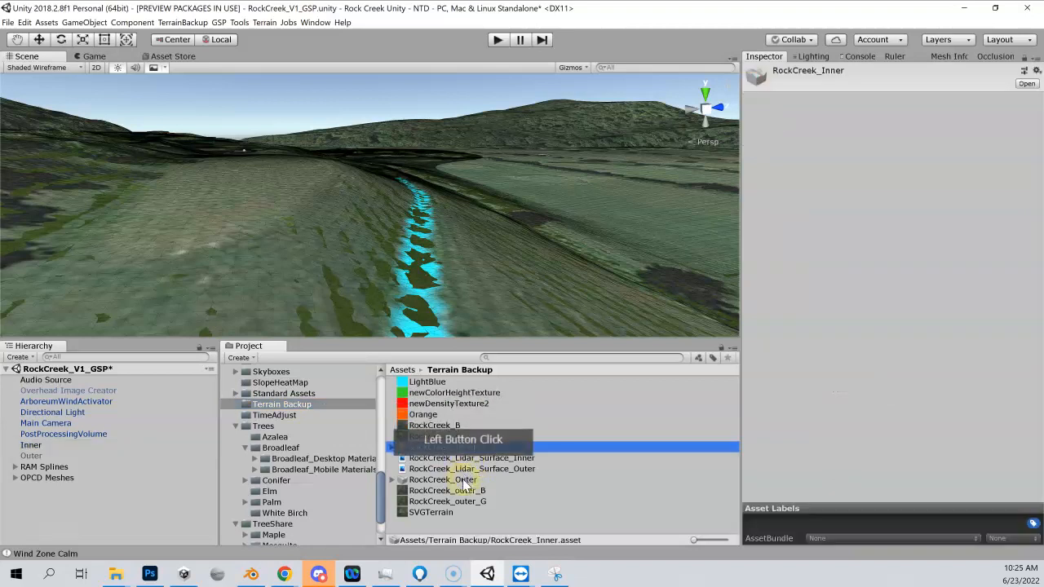
click(445, 480)
click(465, 448)
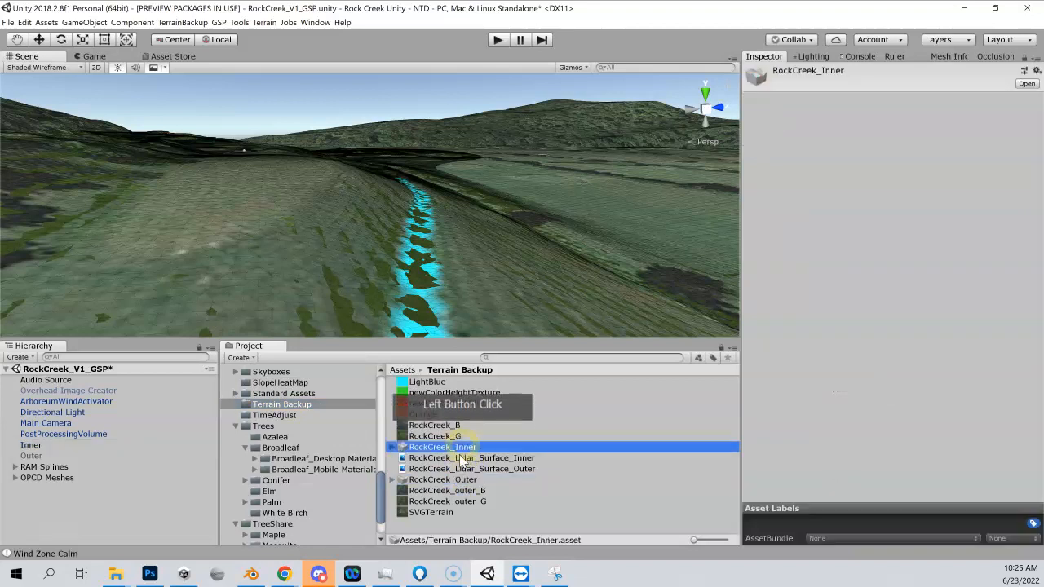
click(455, 480)
click(457, 451)
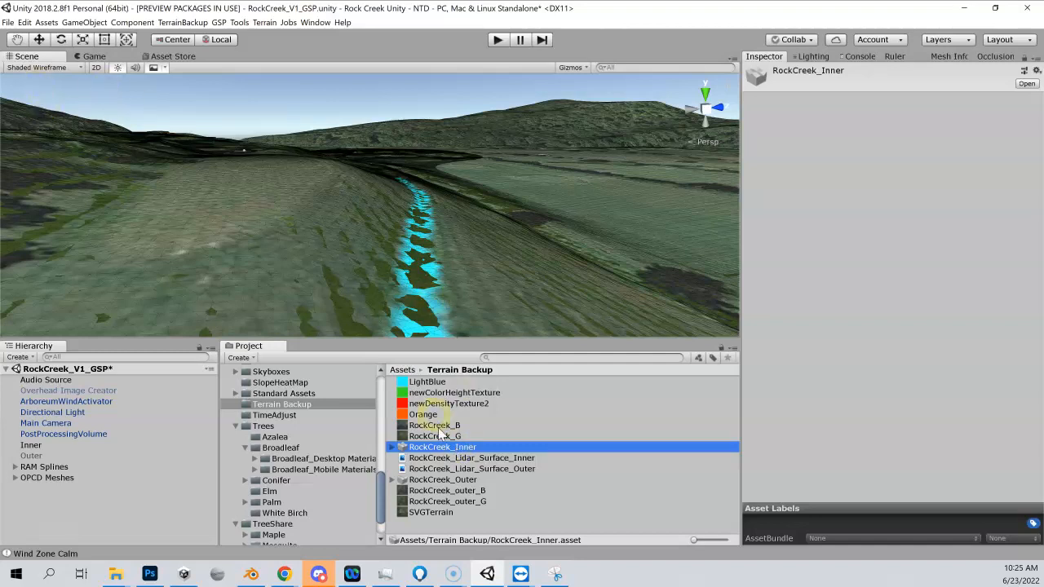
click(24, 22)
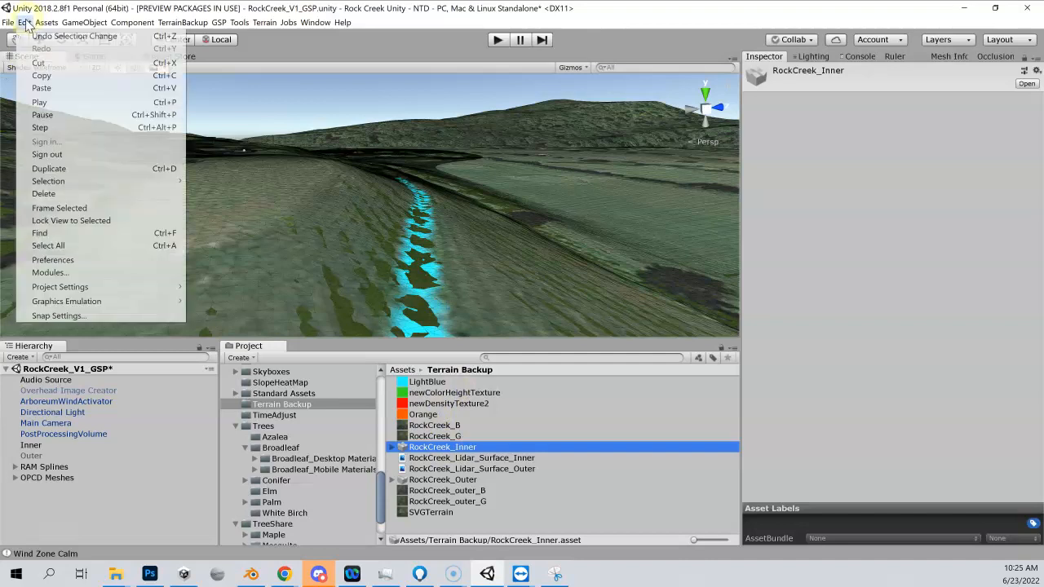
click(51, 180)
click(54, 169)
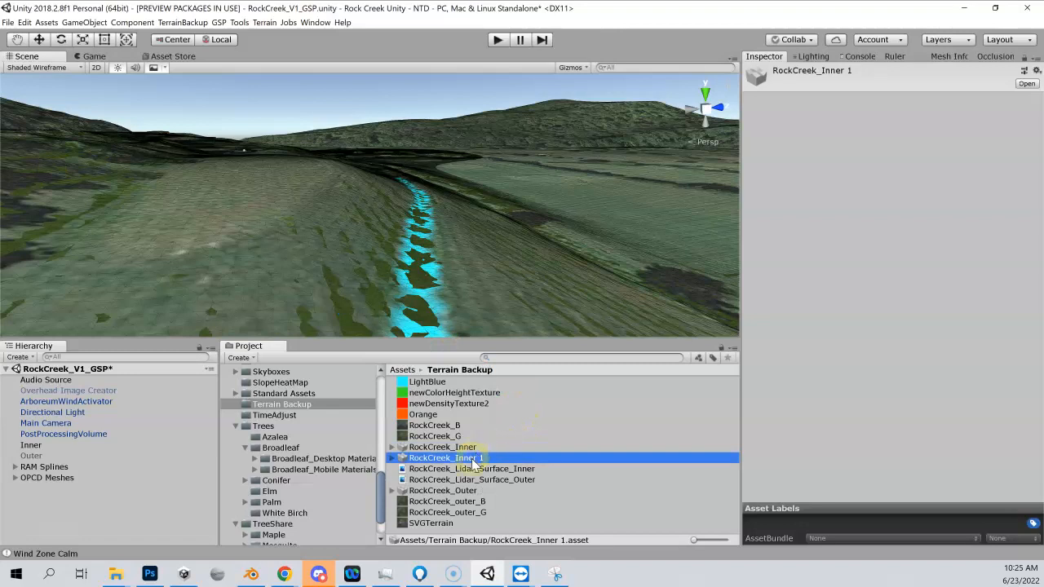
Rename the duplicated RockCreek_Inner asset as Foliage
right_click(473, 462)
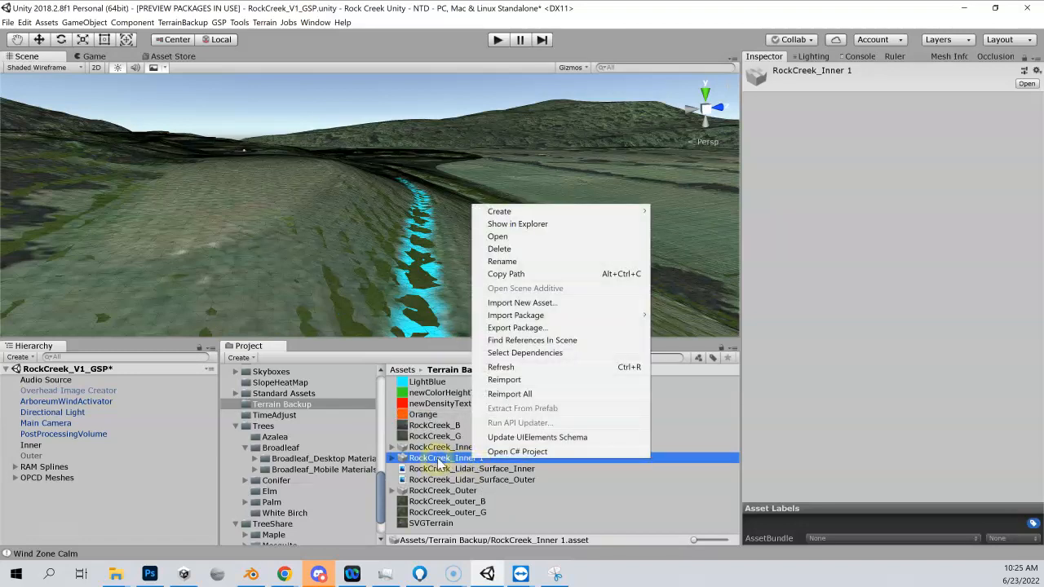
click(544, 261)
text(F)
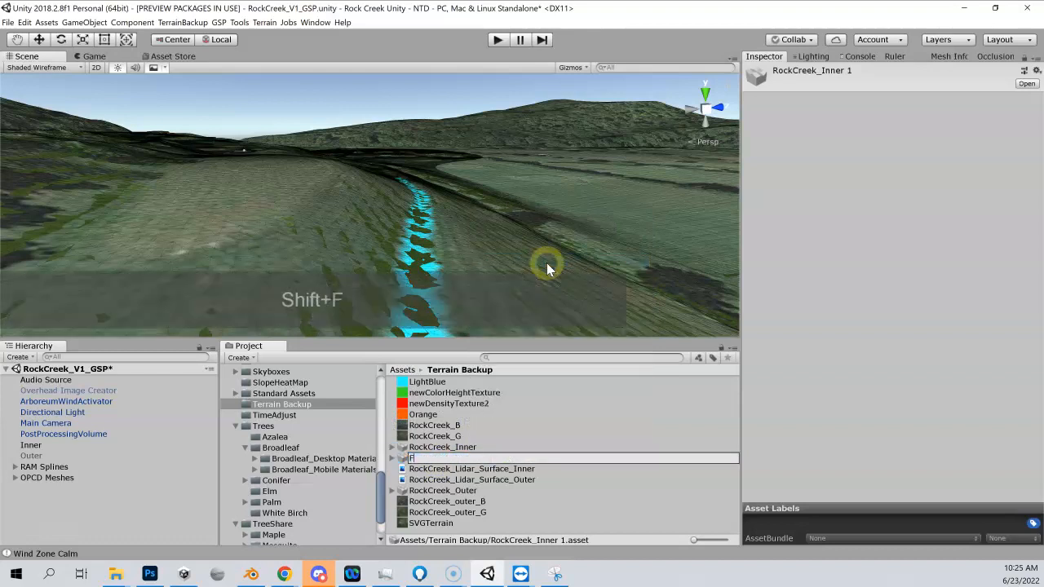
text(oliage)
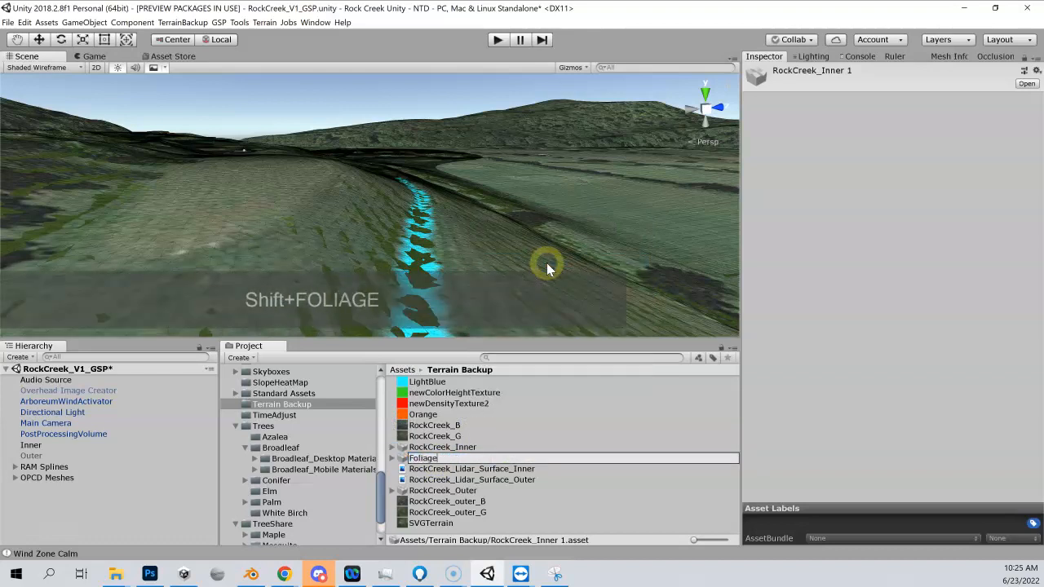
key(Return)
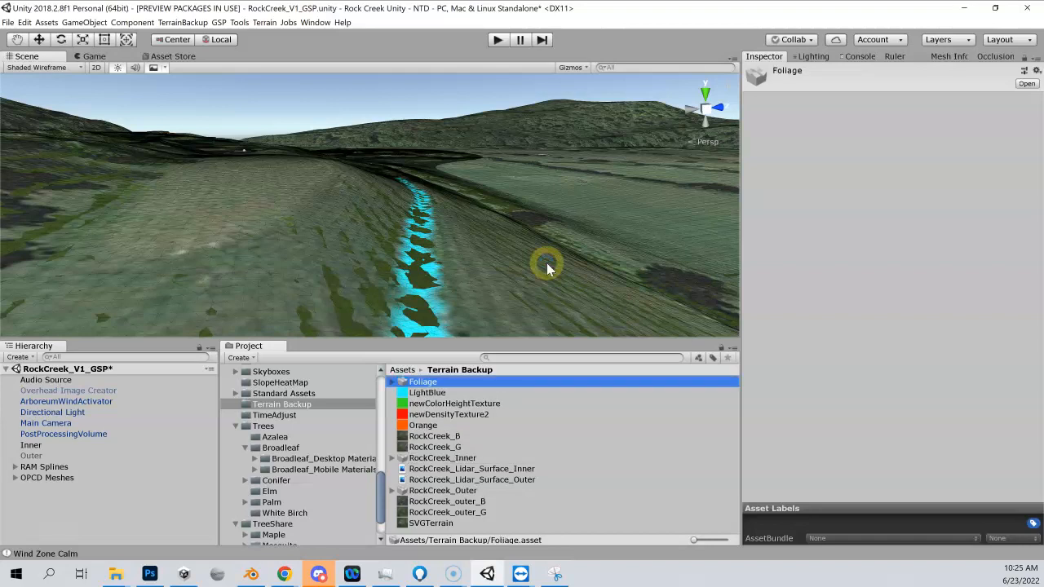
Make another duplicate of the RockCreek_Inner terrain asset and rename that copy as Grasses
click(463, 459)
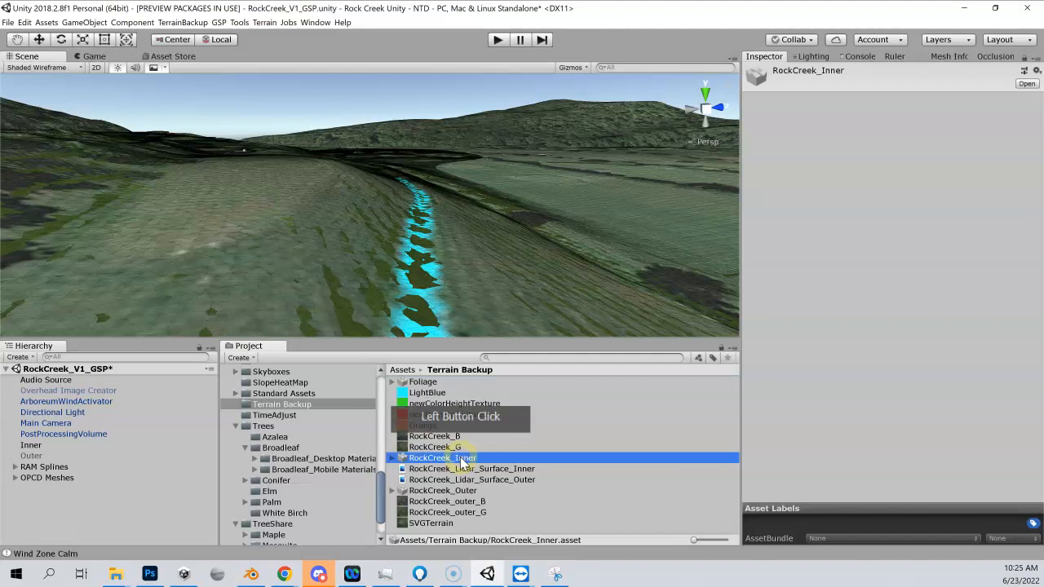
click(28, 23)
click(51, 170)
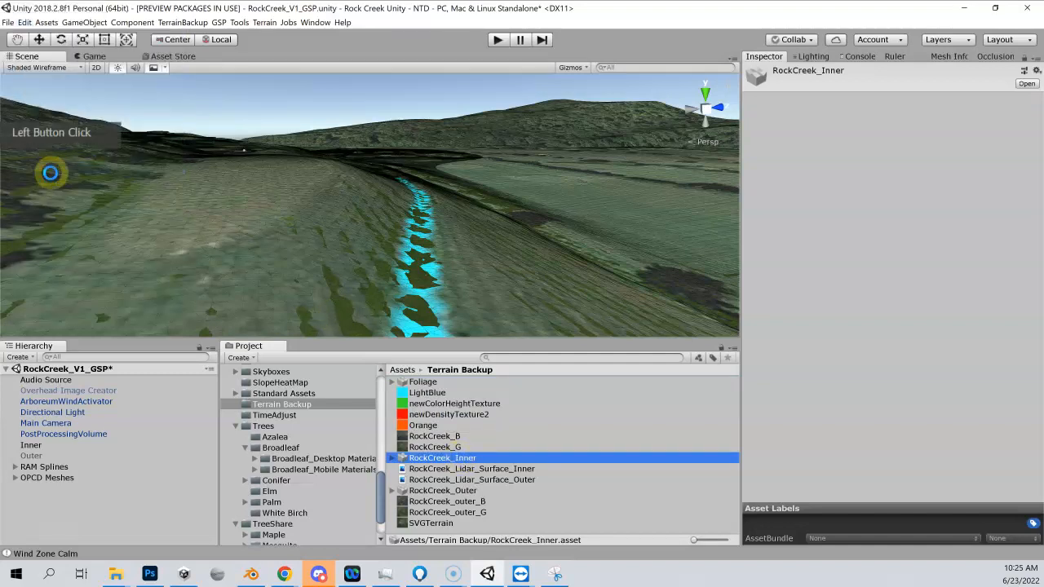
click(463, 458)
right_click(461, 466)
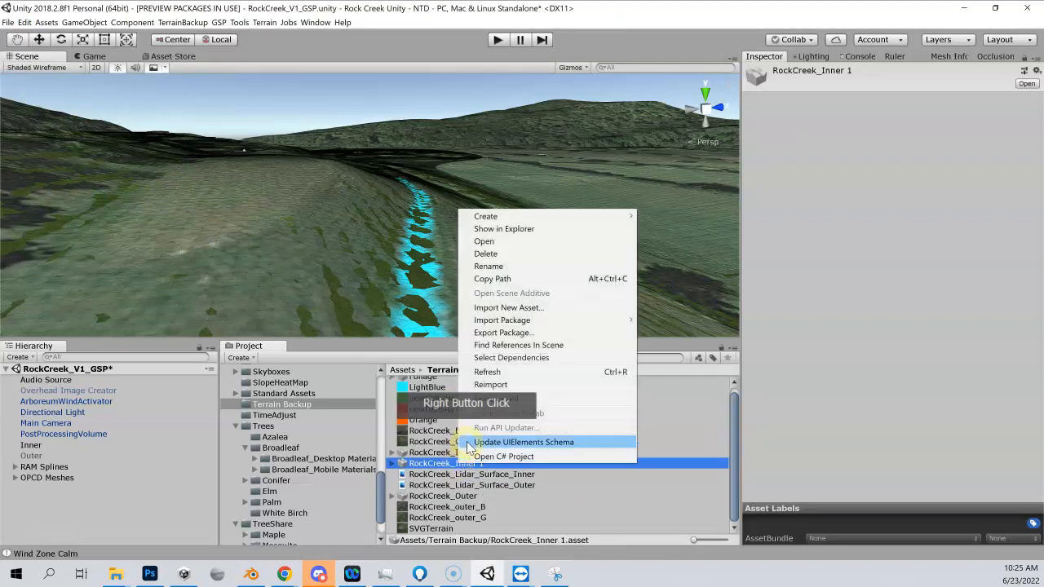
click(487, 266)
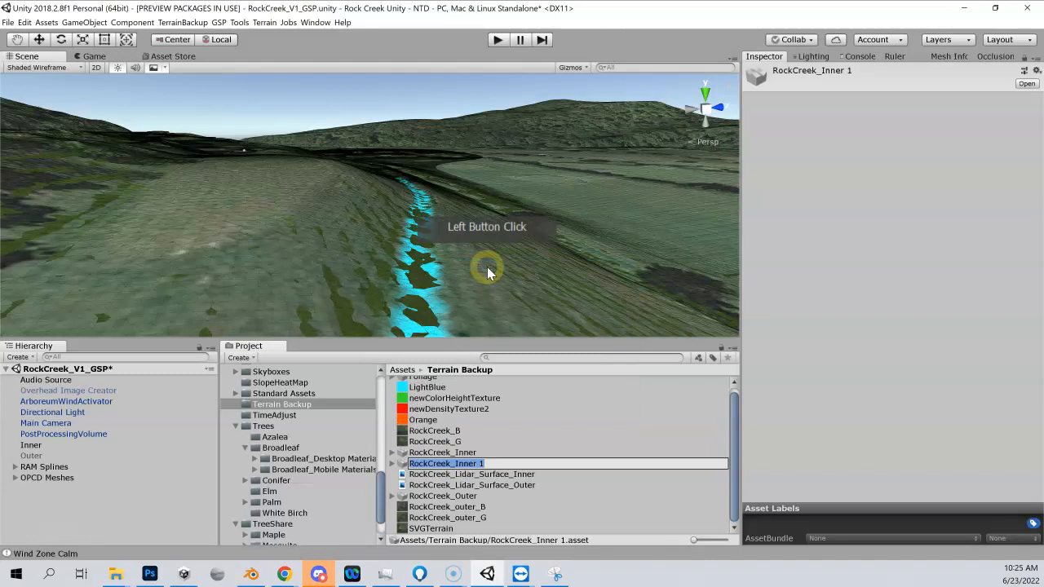
text(Grasses)
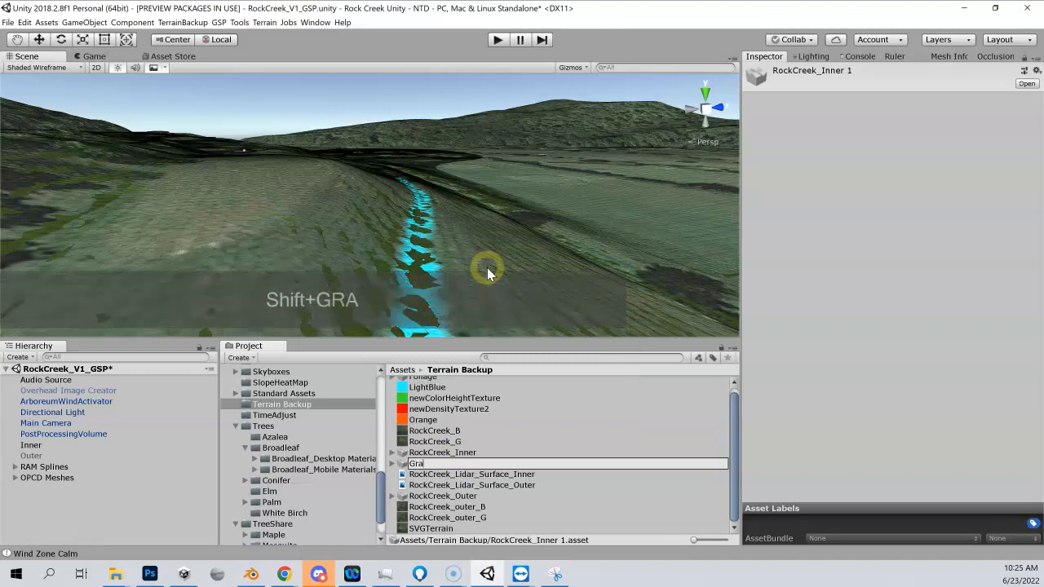
key(Return)
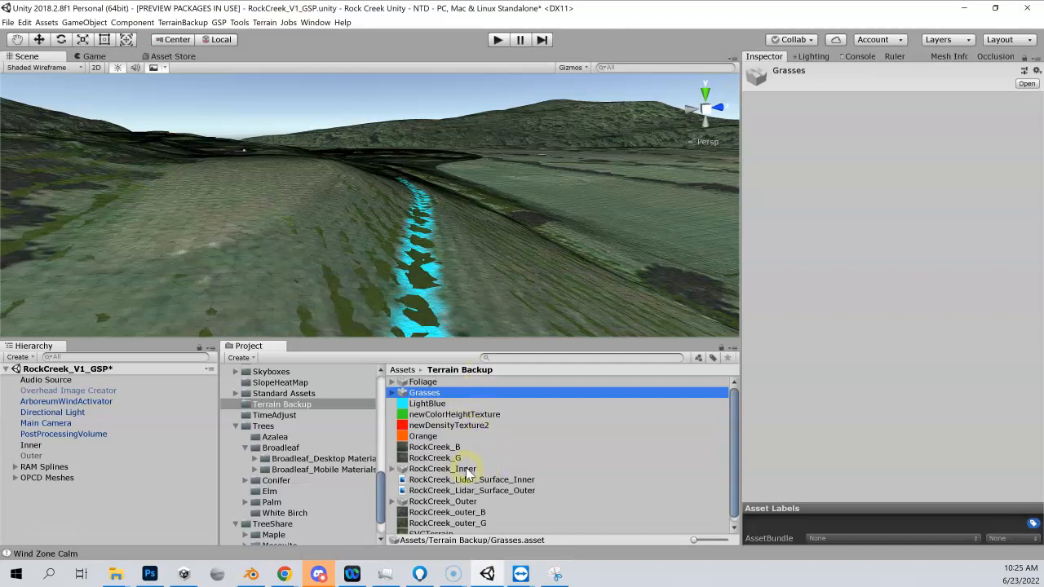
Add the Foliage terrain asset to the scene hierarchy below OPCD Meshes as a new terrain object
click(454, 392)
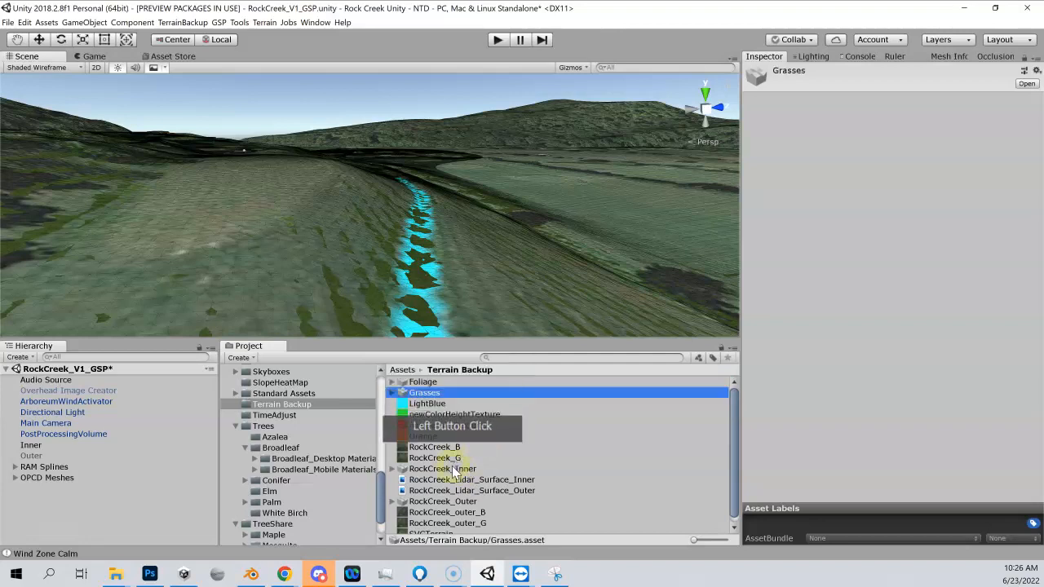
click(454, 470)
click(441, 392)
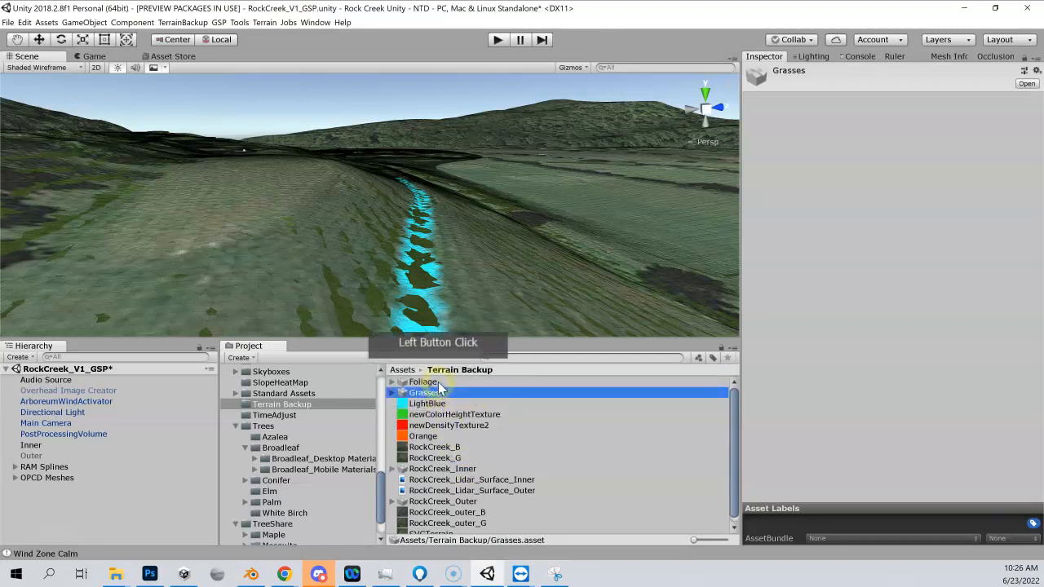
click(425, 382)
click(440, 392)
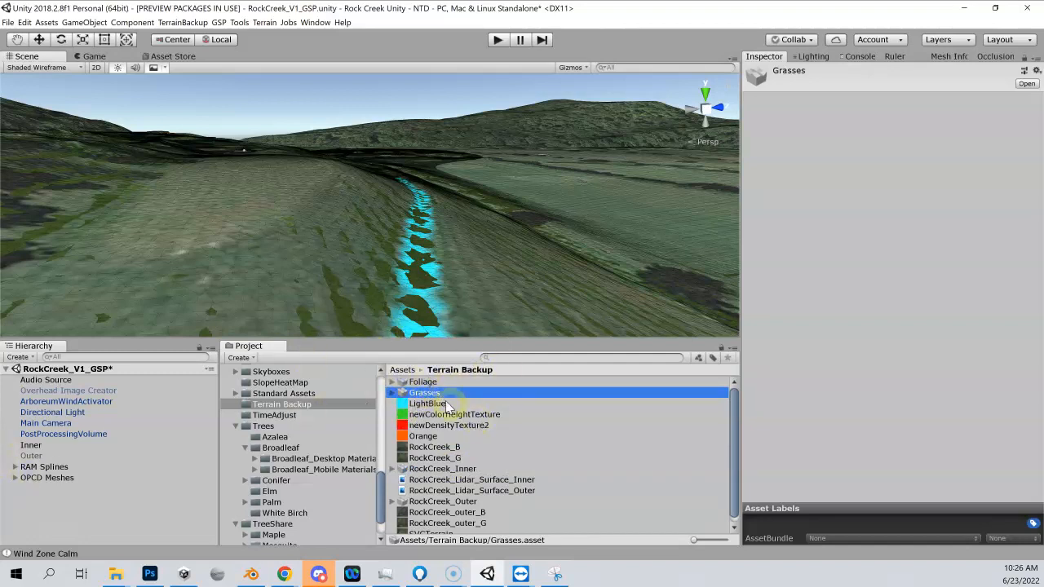
click(423, 382)
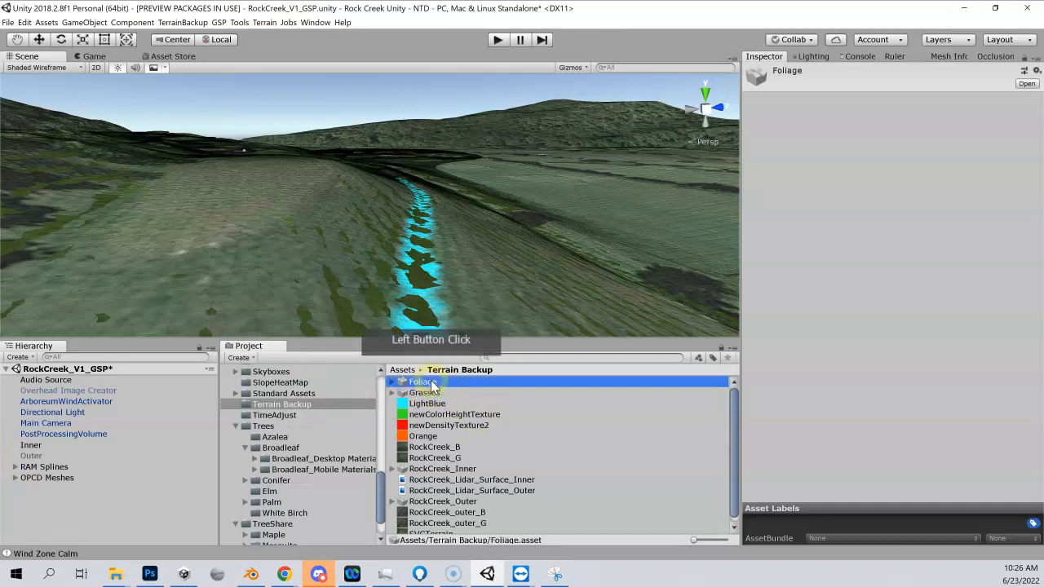
drag(422, 382, 43, 495)
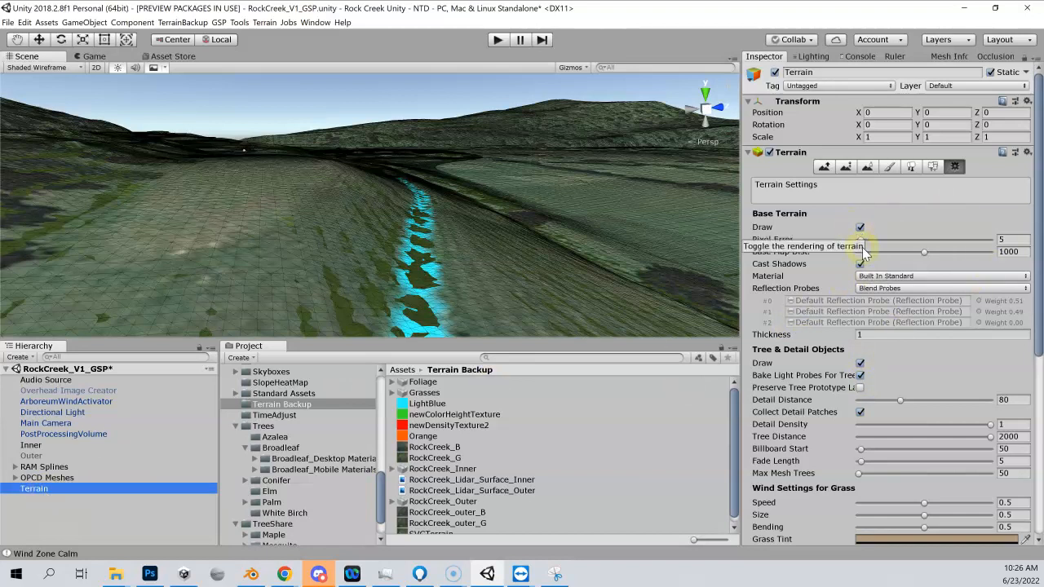
Examine the Paint Texture settings and available textures of the Foliage terrain
click(894, 165)
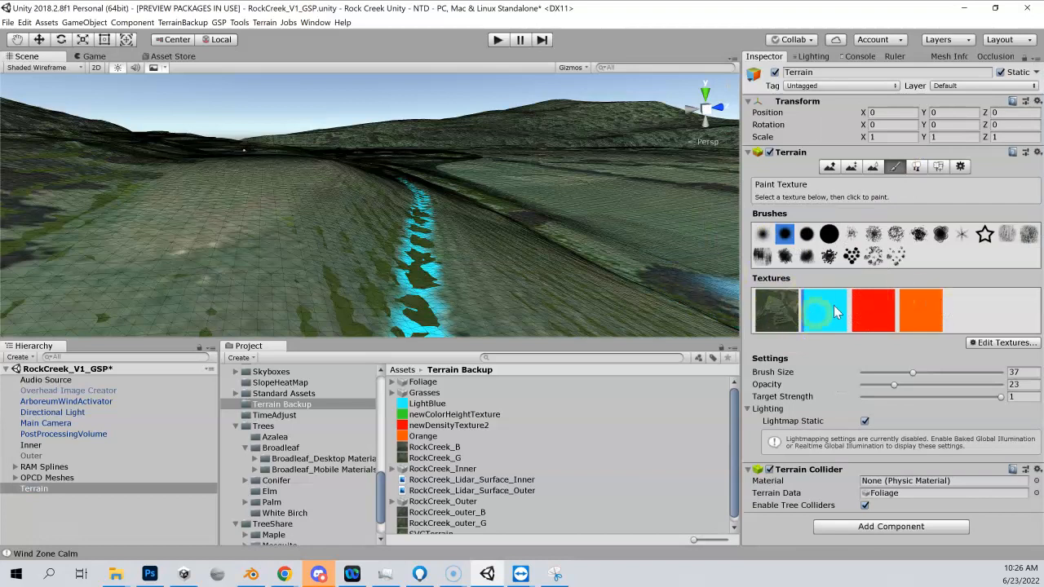
click(773, 313)
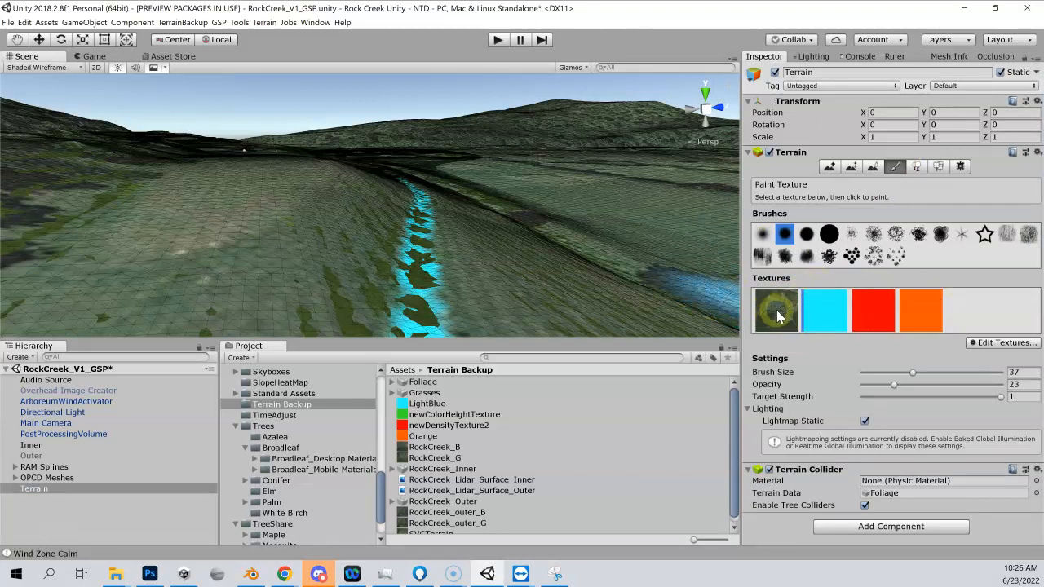
click(930, 301)
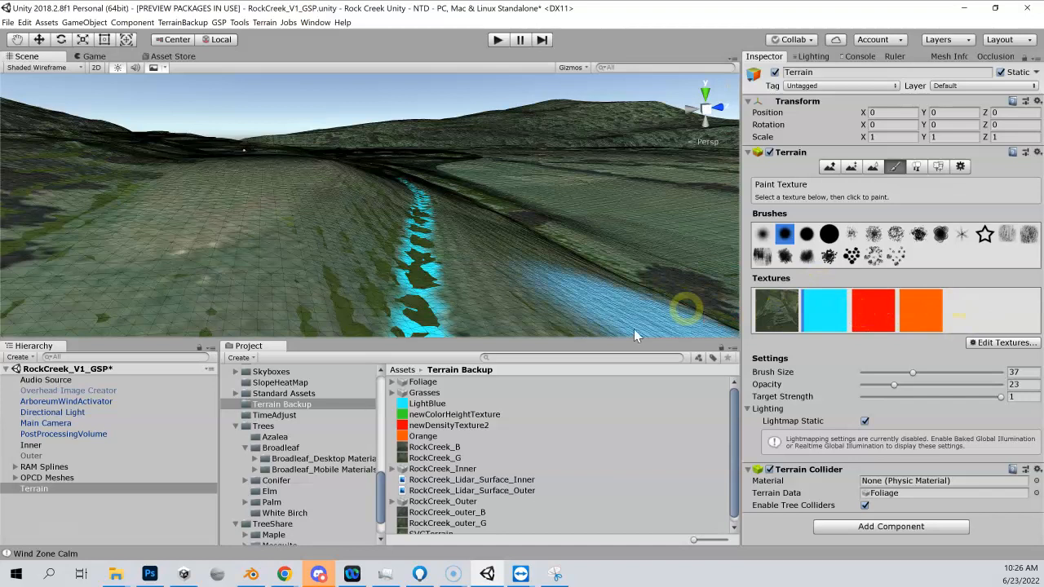
Add the Grasses terrain asset to the scene hierarchy below the Foliage terrain and clear the selection
click(432, 394)
drag(434, 400, 92, 510)
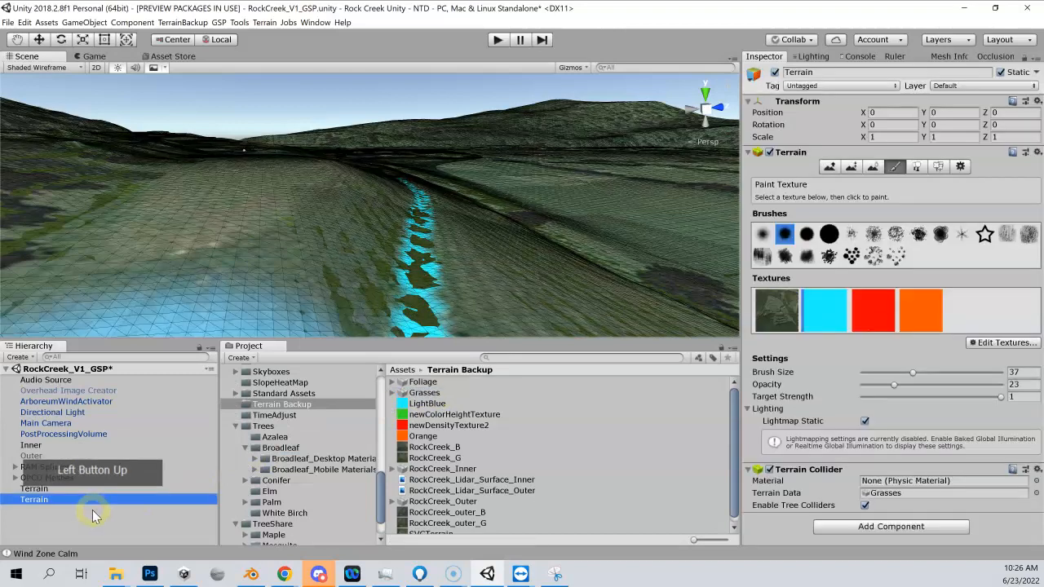
click(117, 516)
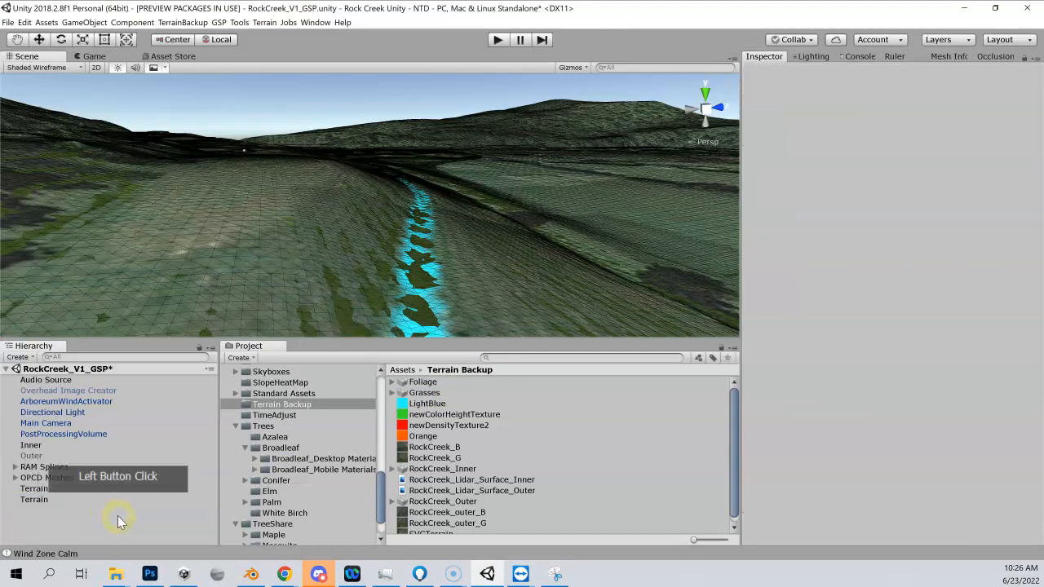
Compare the two new Terrain objects in the hierarchy and check the Paint Texture settings of the one using Foliage data
click(55, 489)
click(59, 500)
click(58, 491)
click(60, 500)
click(60, 493)
click(60, 500)
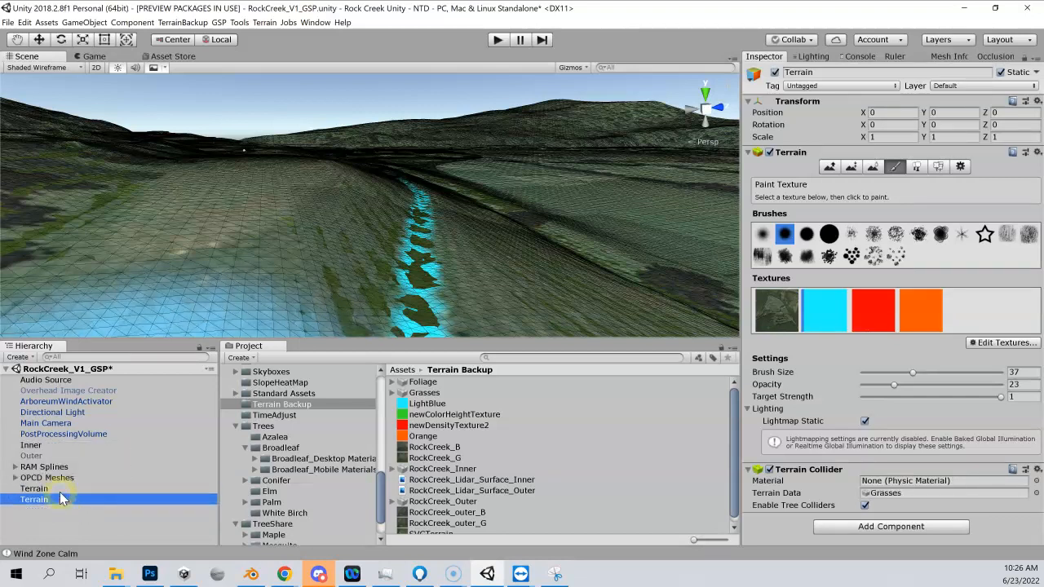
click(57, 488)
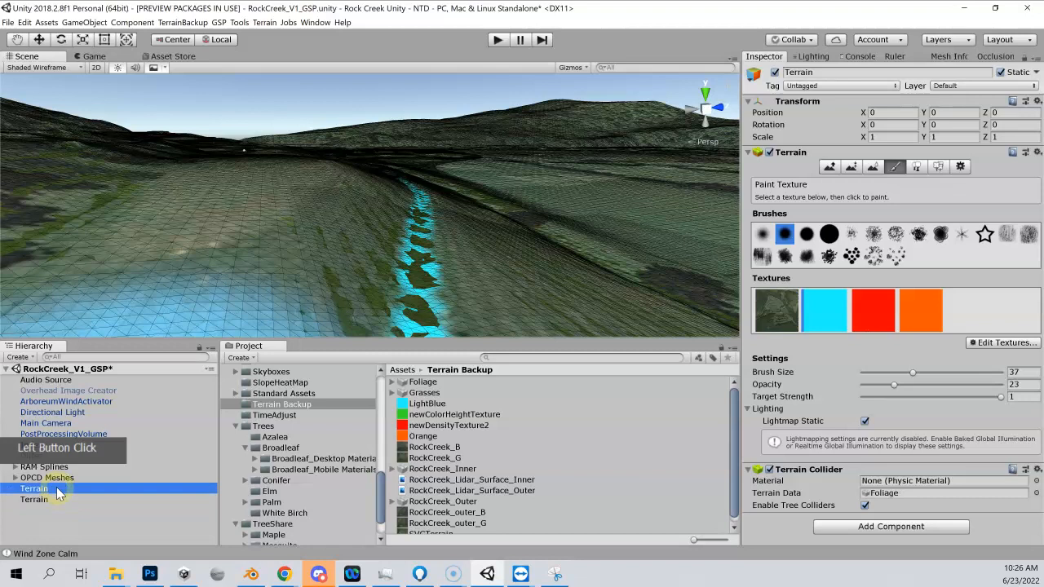
click(895, 166)
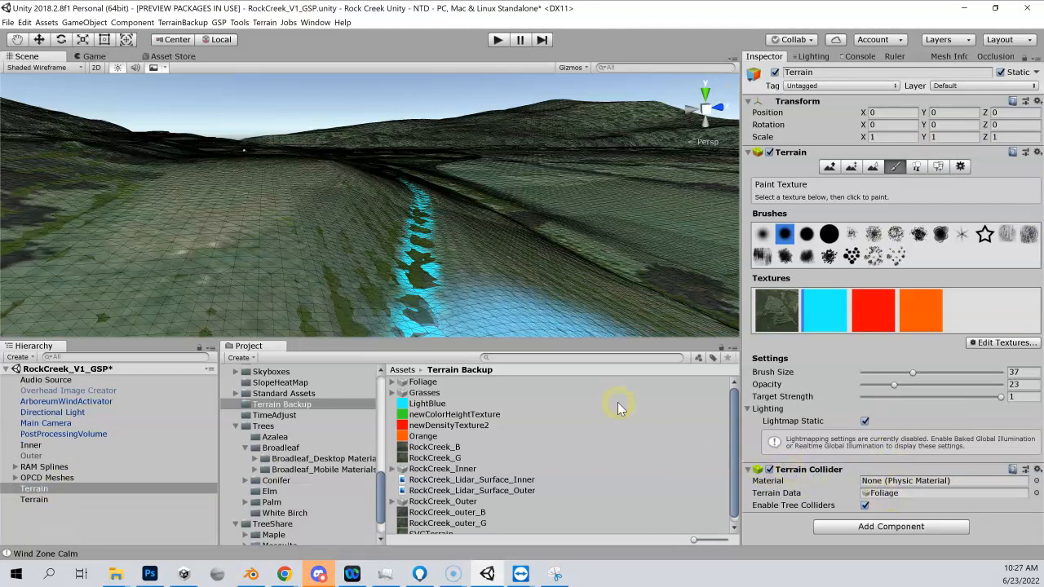
Check the terrain data of the first new Terrain object and rename the object as Foliage
click(897, 494)
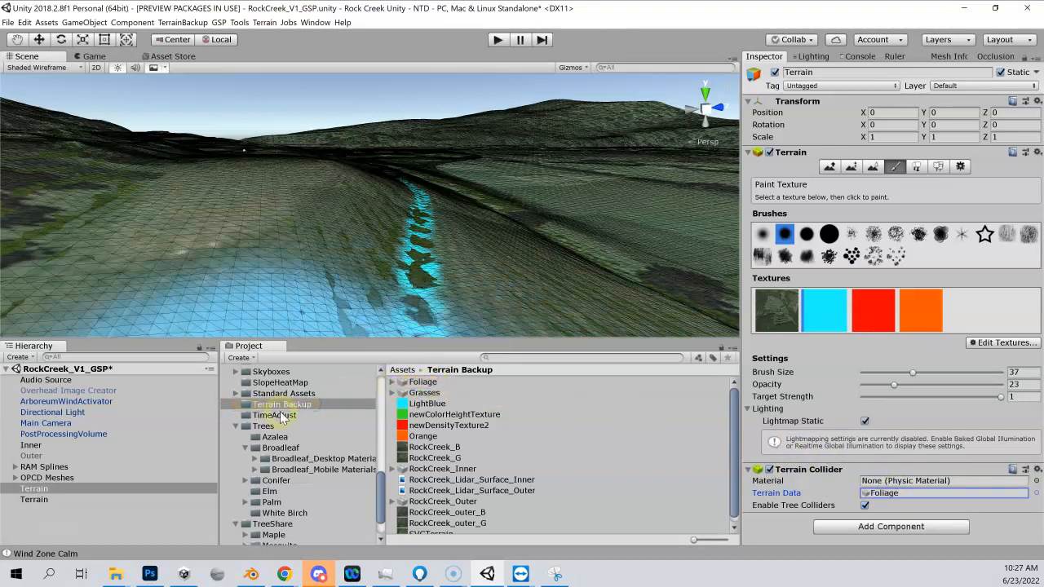
right_click(31, 490)
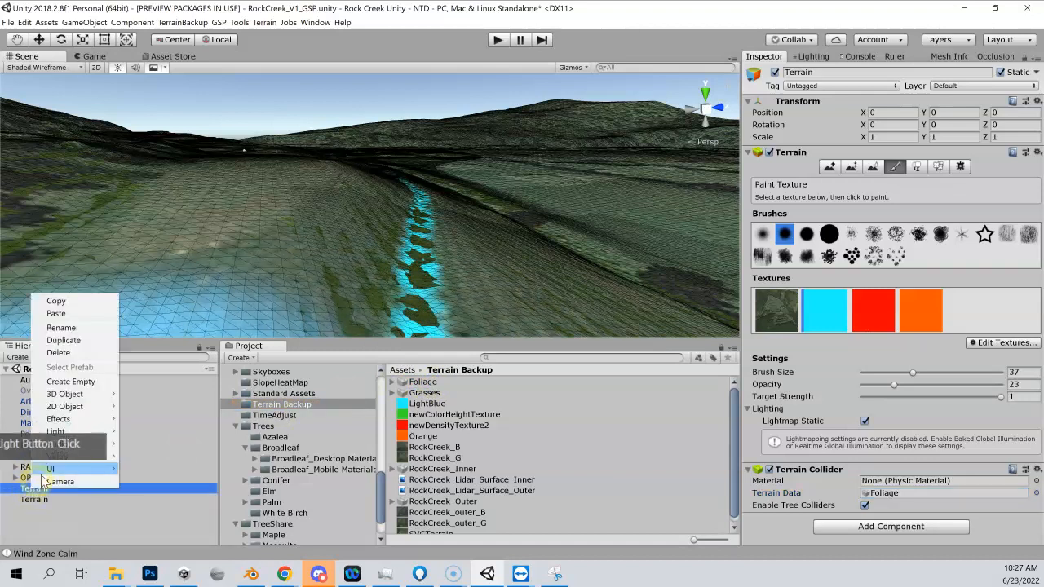
click(81, 330)
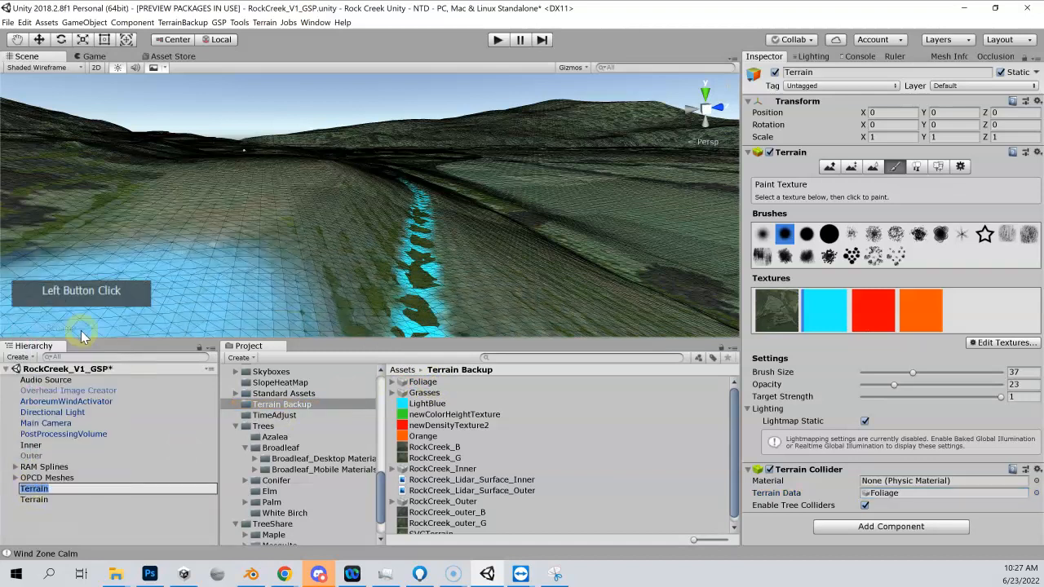
text(Foliage)
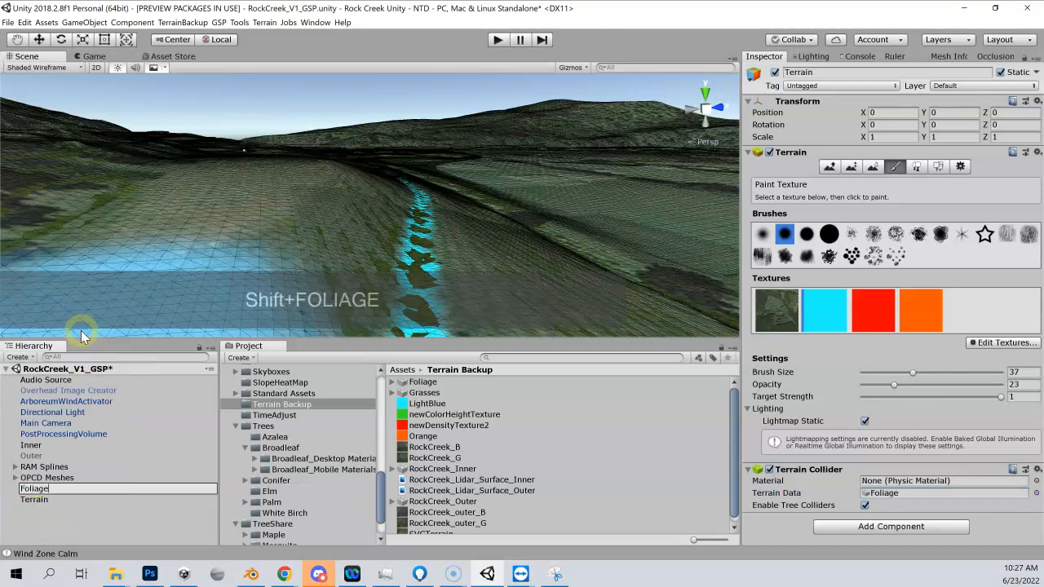
key(Return)
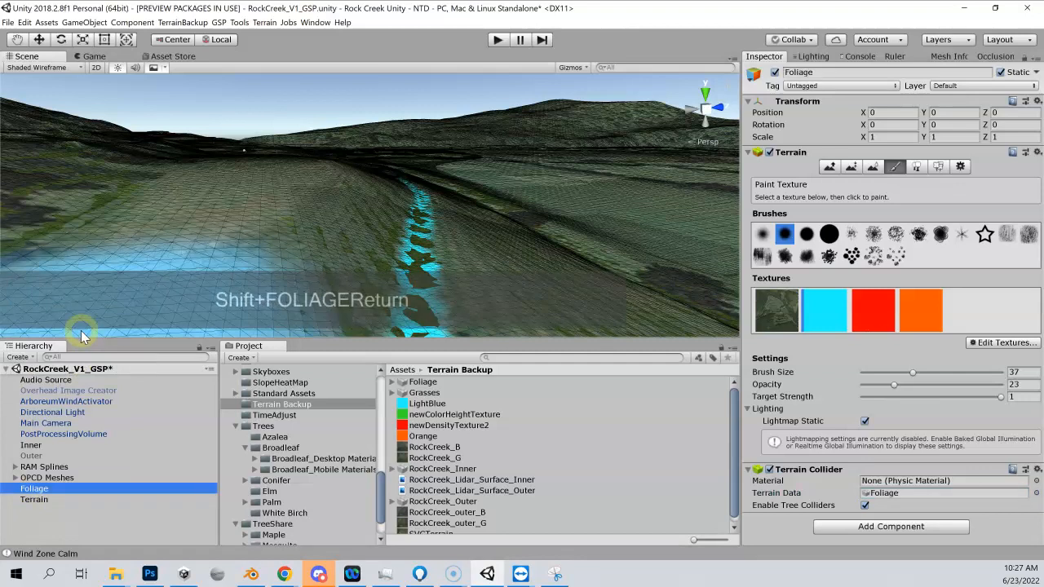
Check the terrain data of the remaining Terrain object in the hierarchy and rename the object as Grasses
click(41, 501)
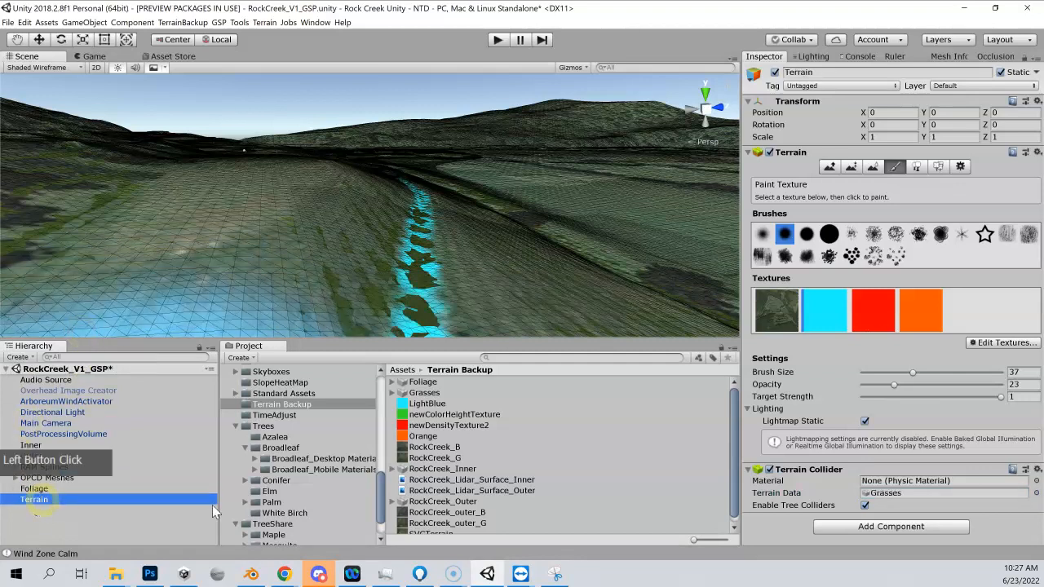
click(905, 500)
click(907, 499)
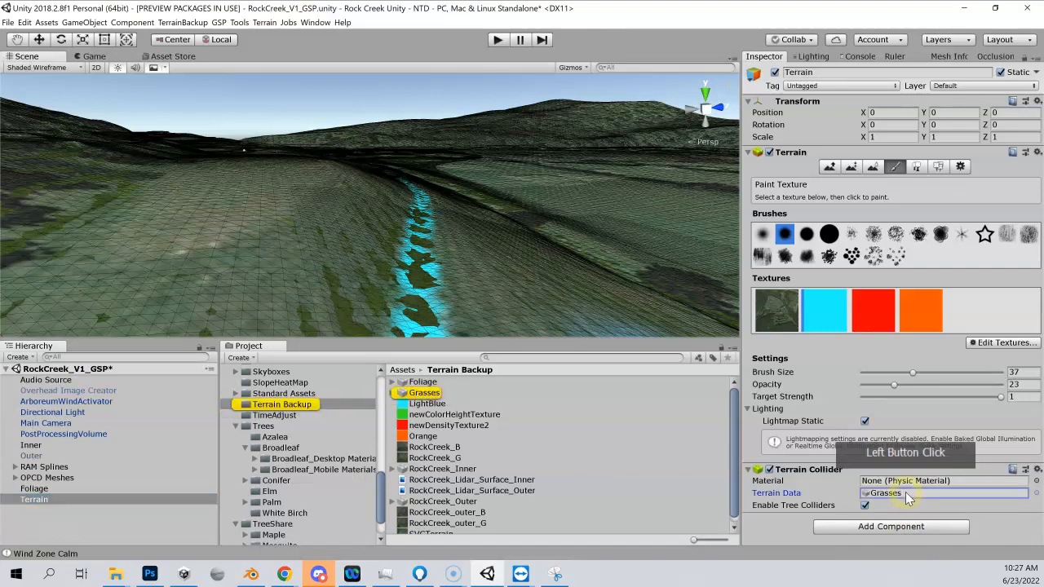
click(35, 501)
right_click(35, 501)
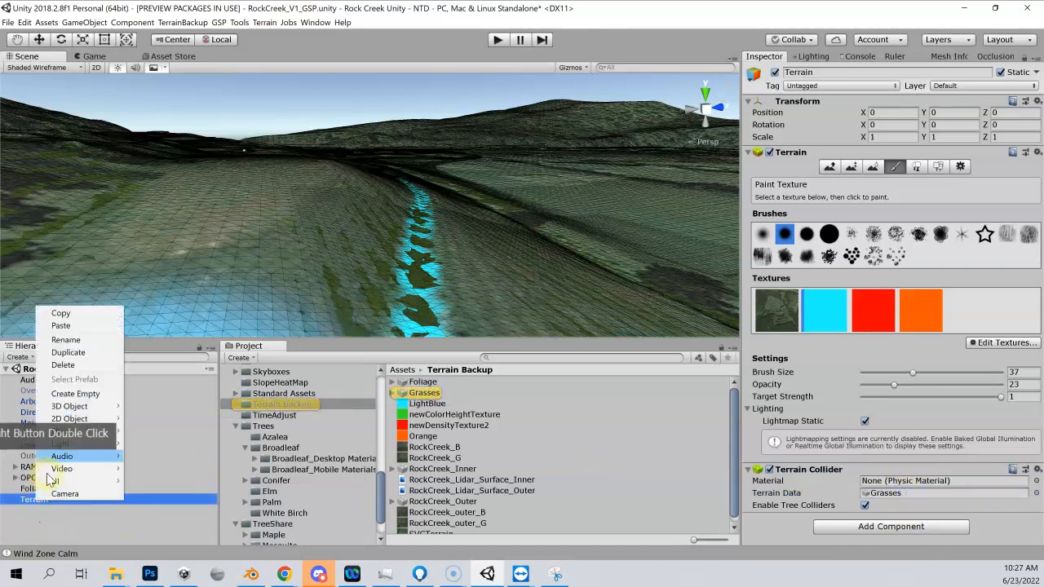
click(67, 345)
text(G)
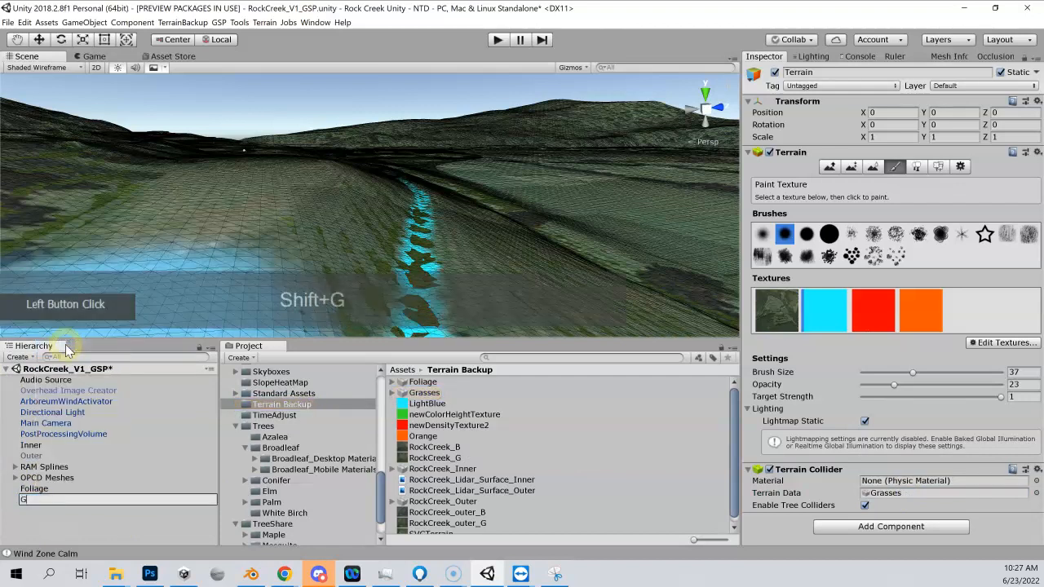
text(rasses)
key(Return)
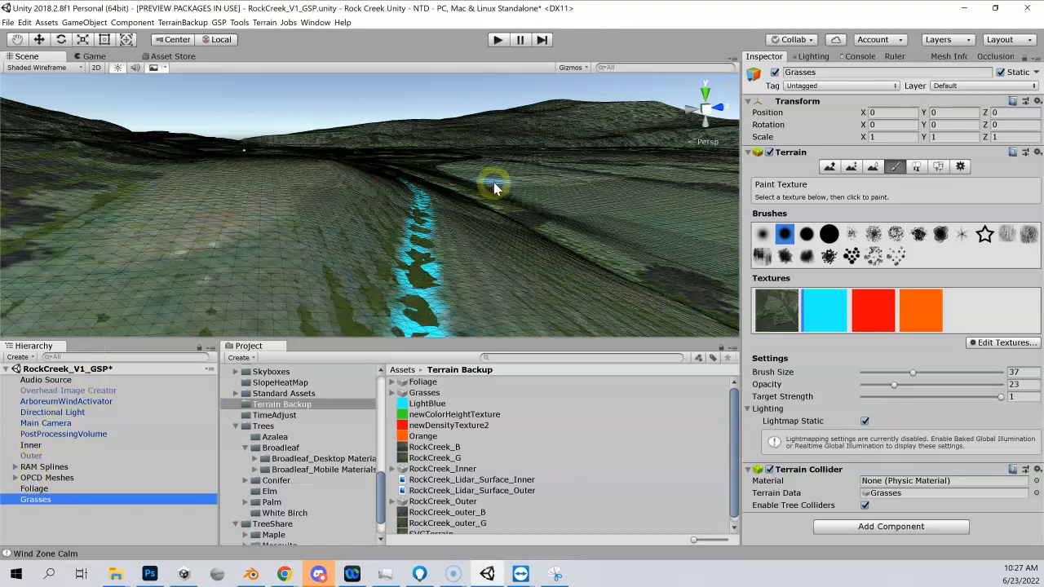
Compare the Terrain Settings of Foliage, Grasses and Inner, especially the Draw options for base terrain and tree and detail objects
click(35, 489)
click(957, 167)
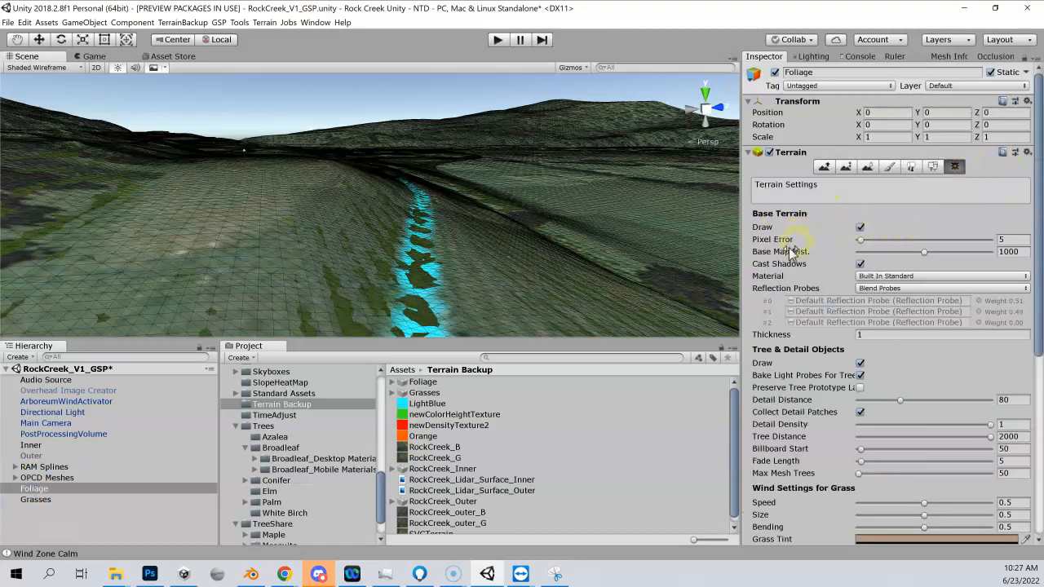
click(129, 499)
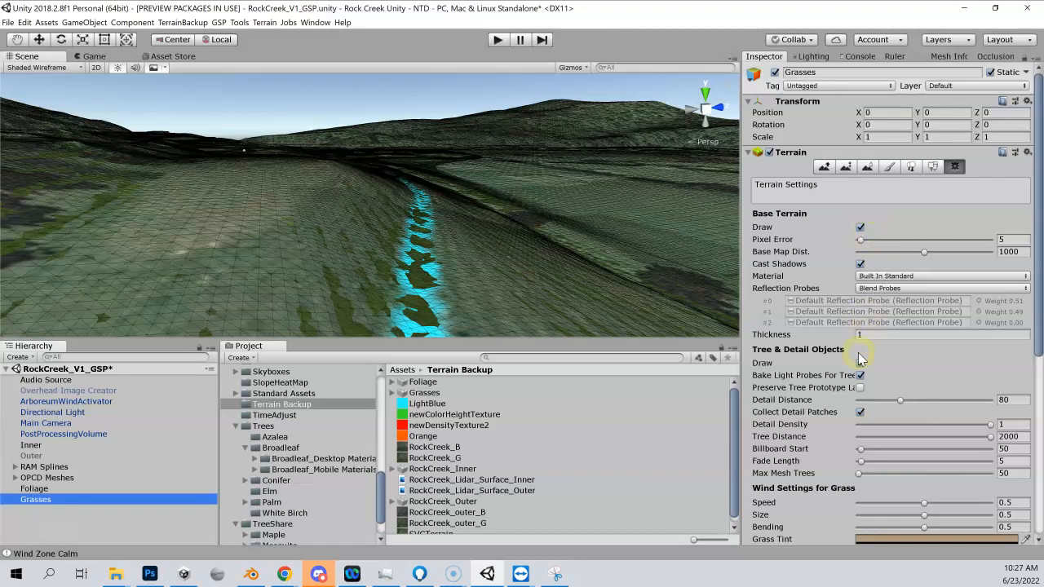
click(33, 445)
drag(392, 139, 404, 190)
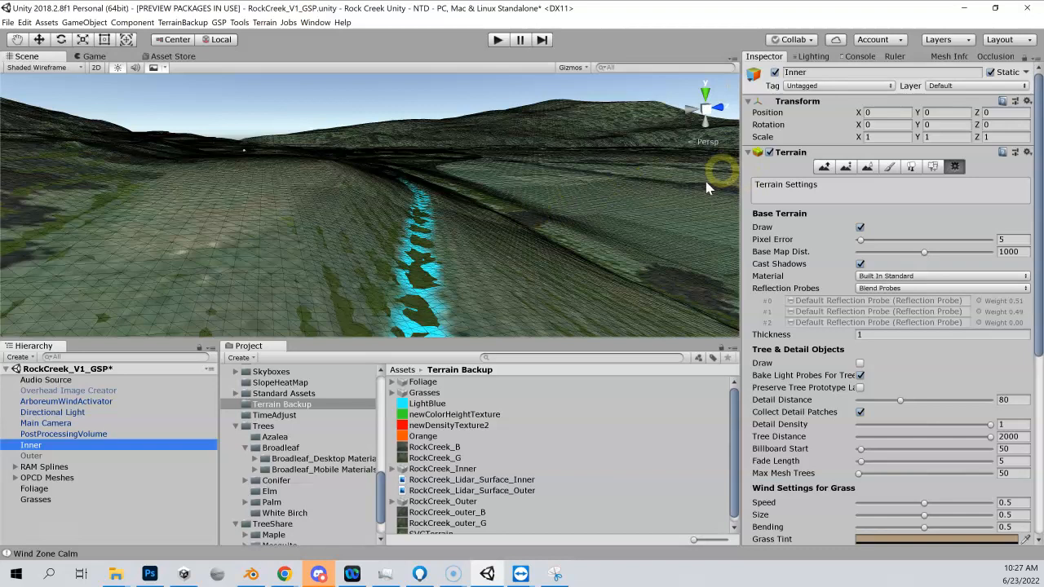
click(860, 227)
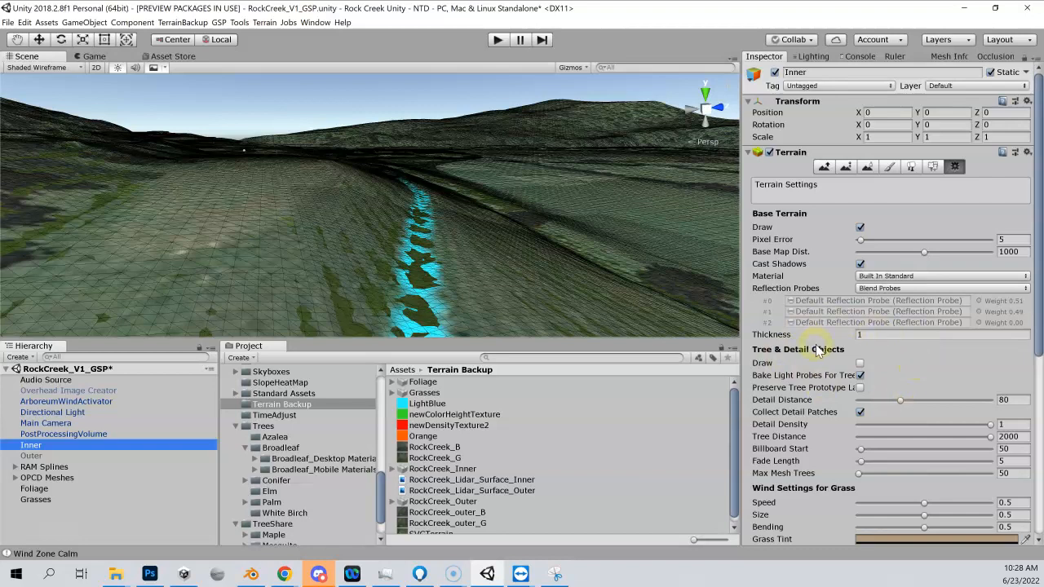
Disable base terrain drawing for both the Foliage and Grasses terrains
click(74, 490)
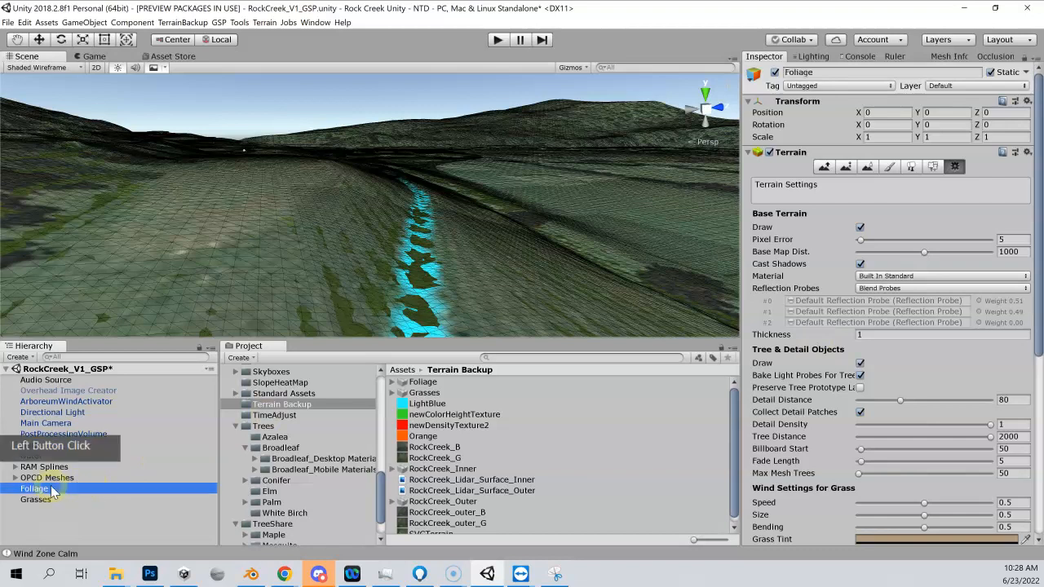
click(859, 227)
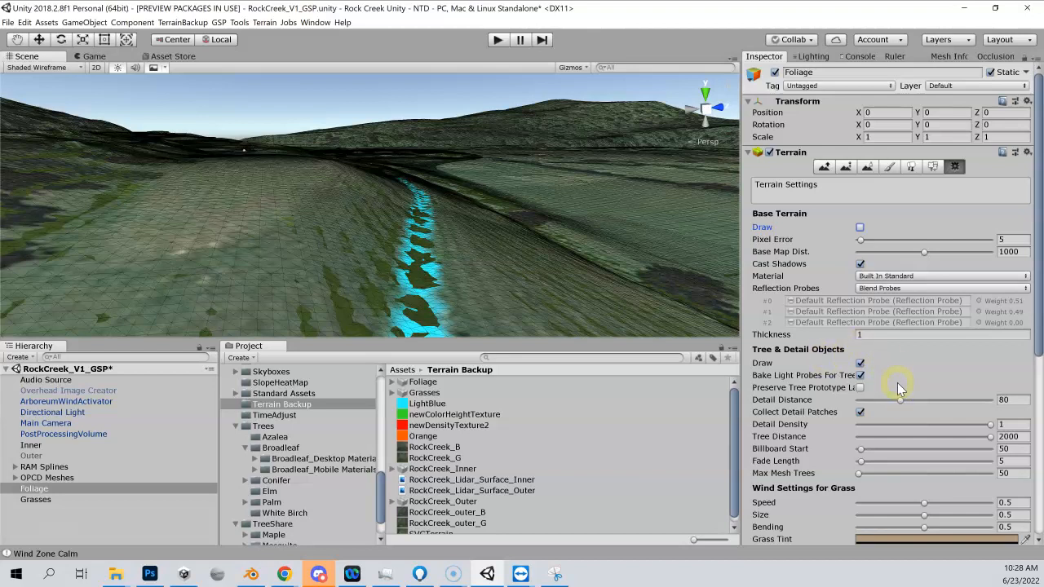
click(35, 500)
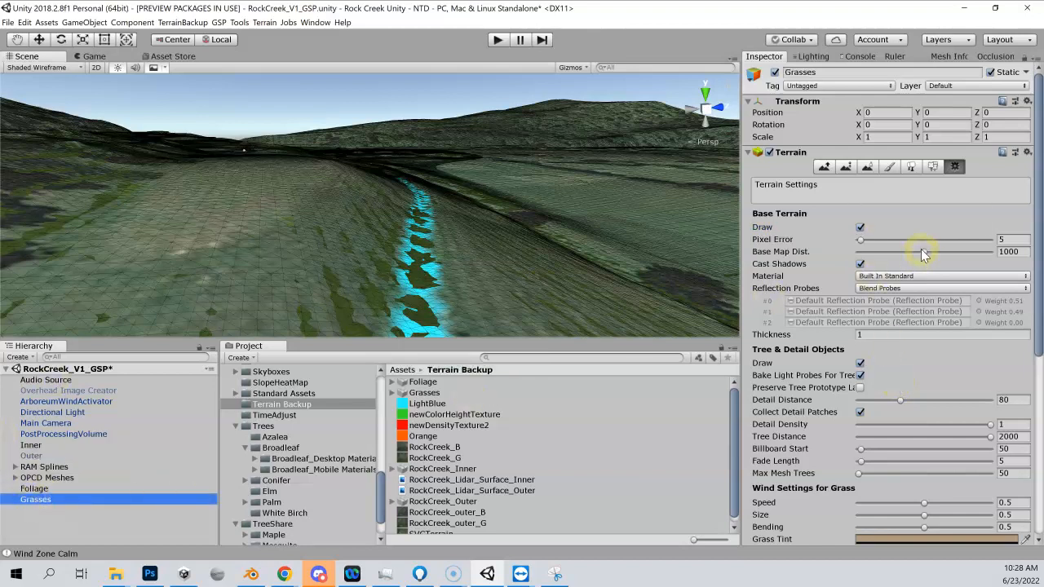
click(860, 228)
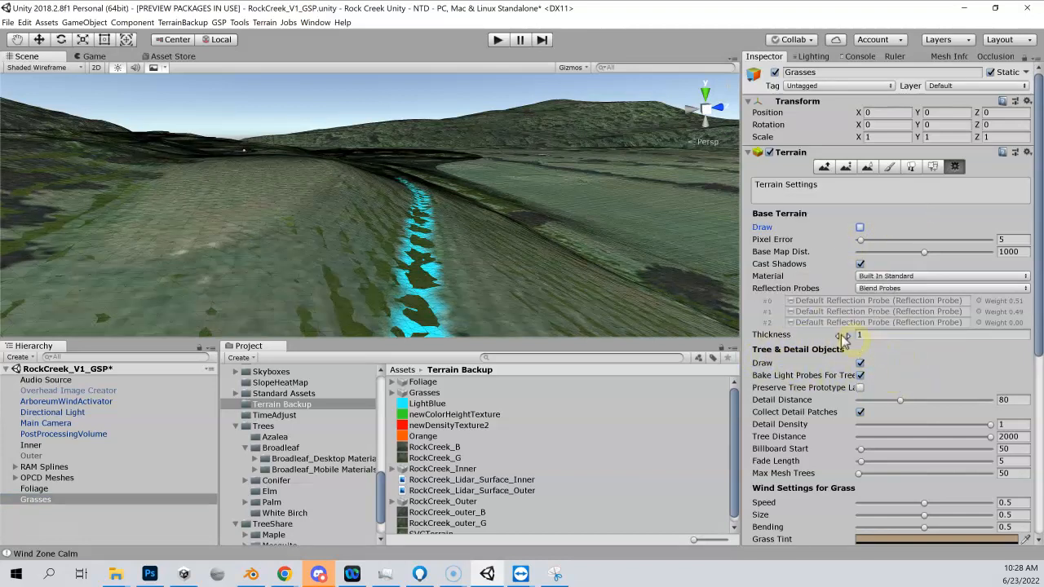
Turn off base terrain drawing for the Inner terrain
click(49, 448)
click(860, 229)
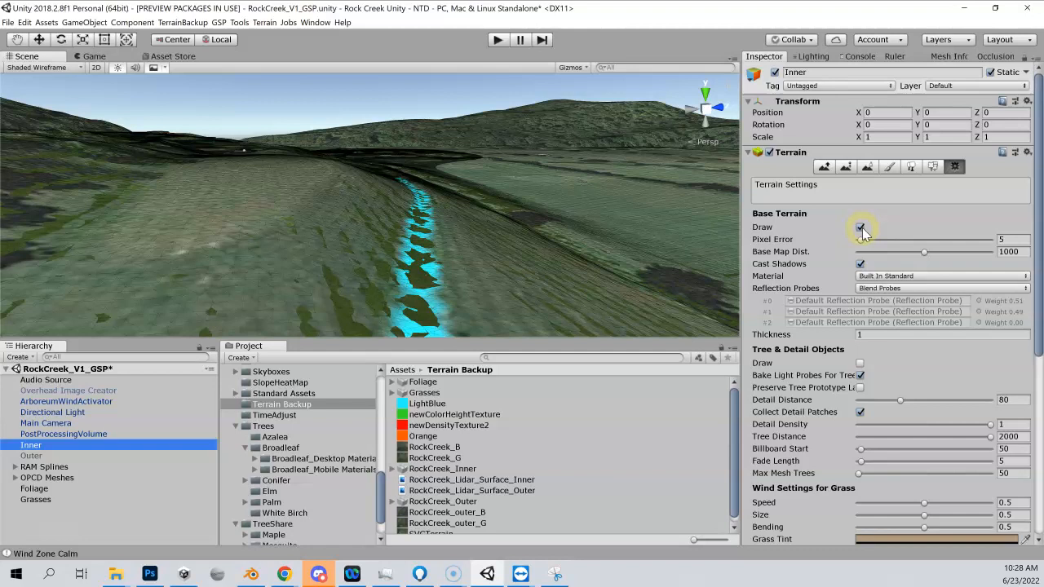
click(861, 229)
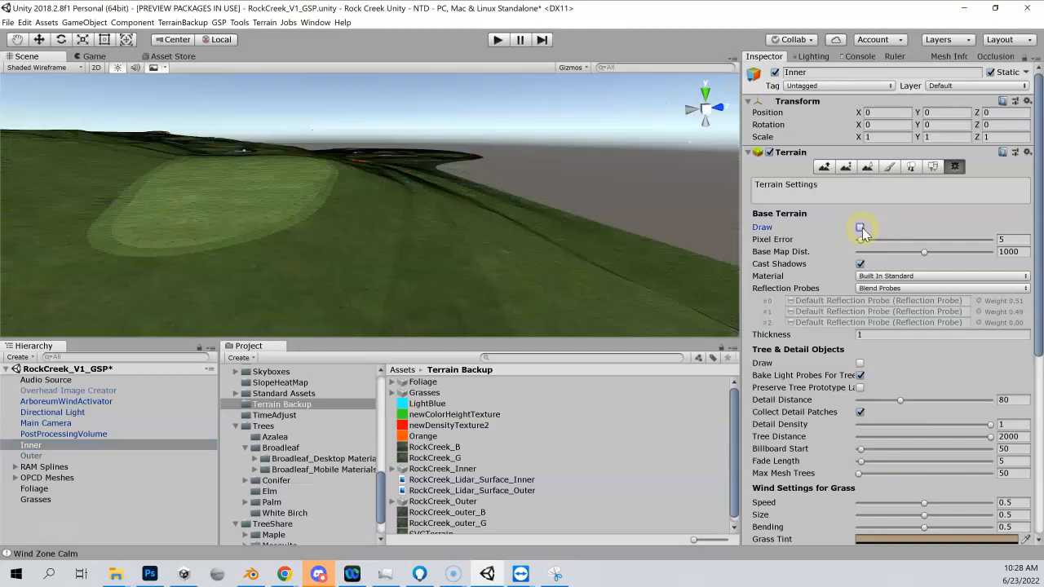
Turn base terrain drawing on and back off for Foliage, and do the same for Grasses
click(88, 491)
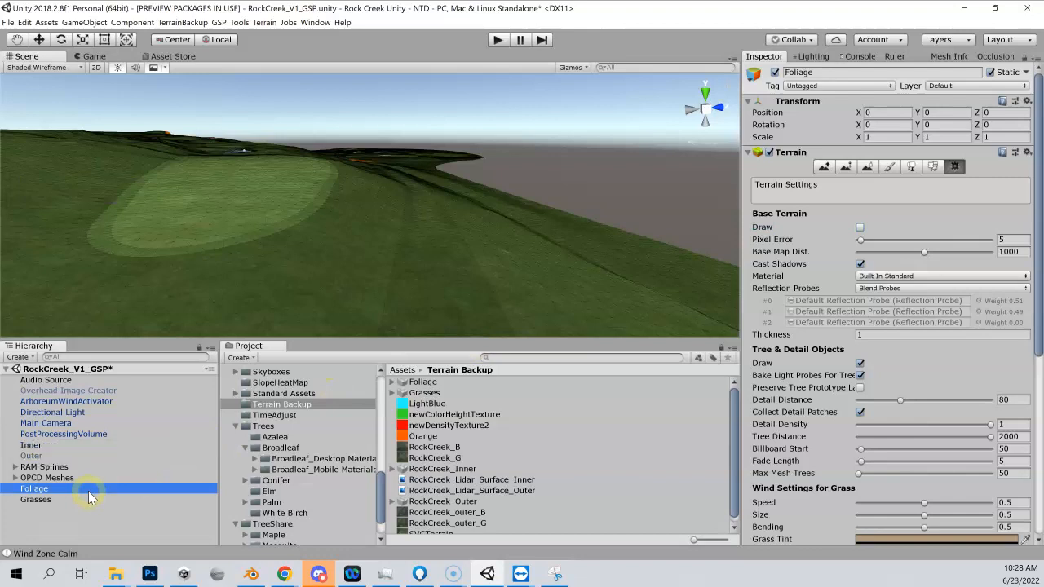
click(861, 228)
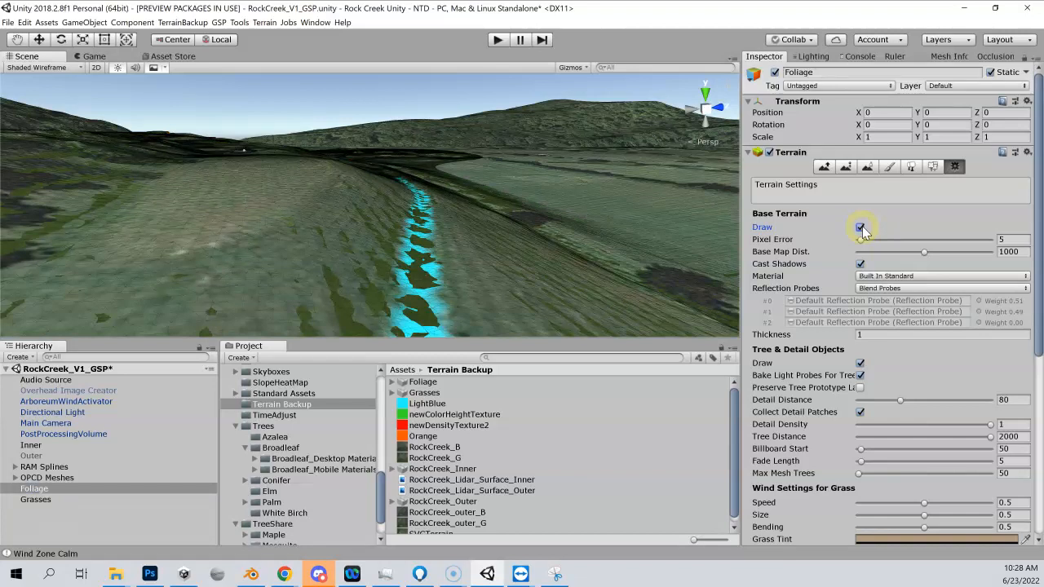
click(860, 228)
click(189, 501)
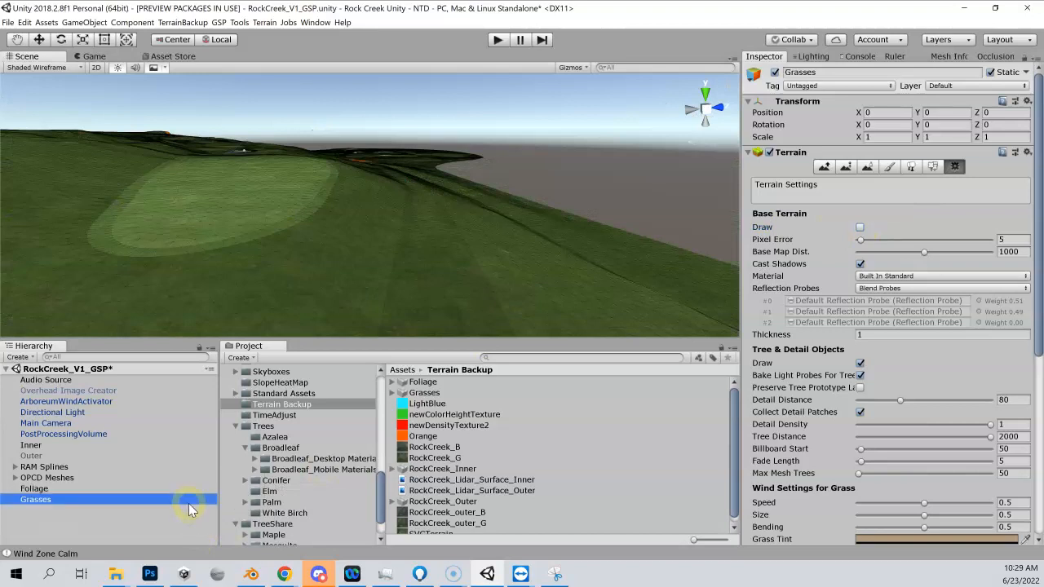
click(860, 228)
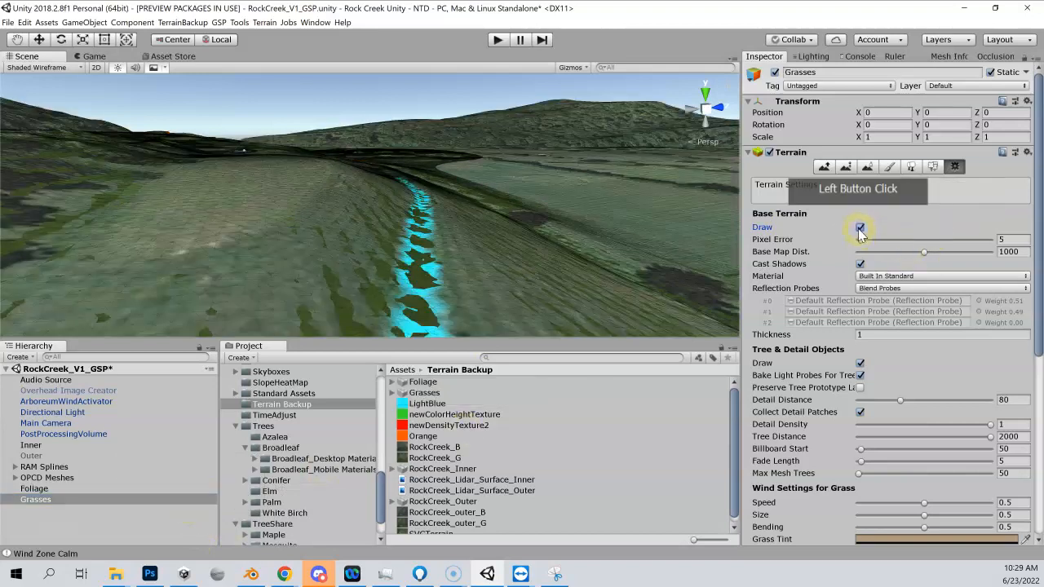
click(861, 228)
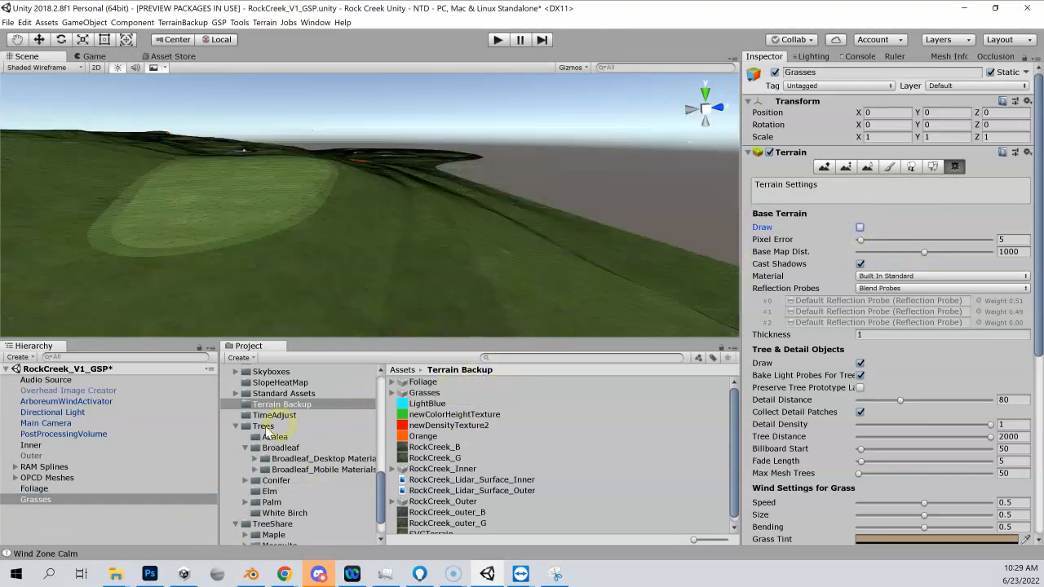
Toggle the Foliage terrain's base drawing on and off again to preview it, leaving it off
click(36, 489)
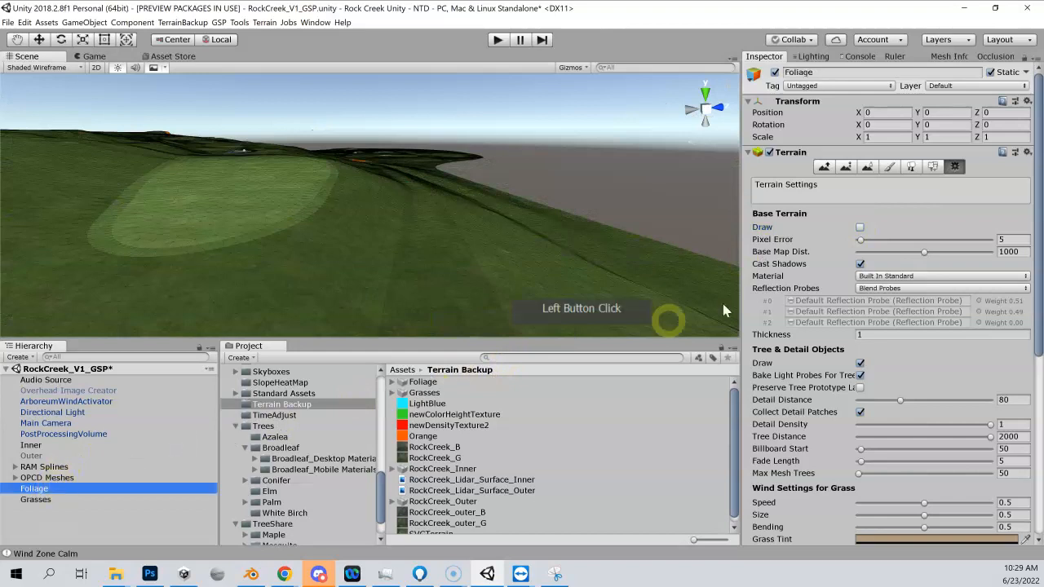
click(861, 228)
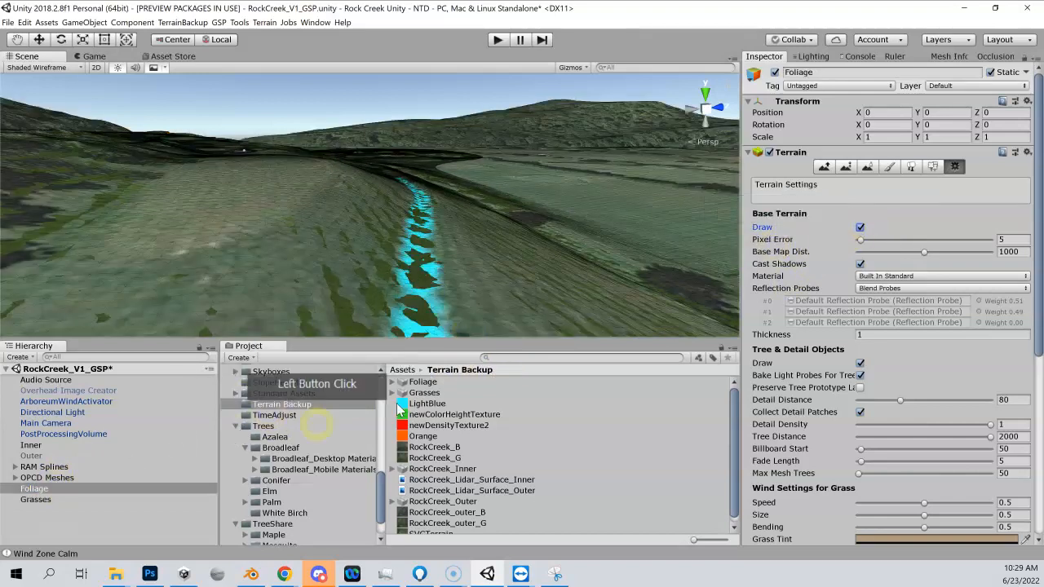
click(860, 228)
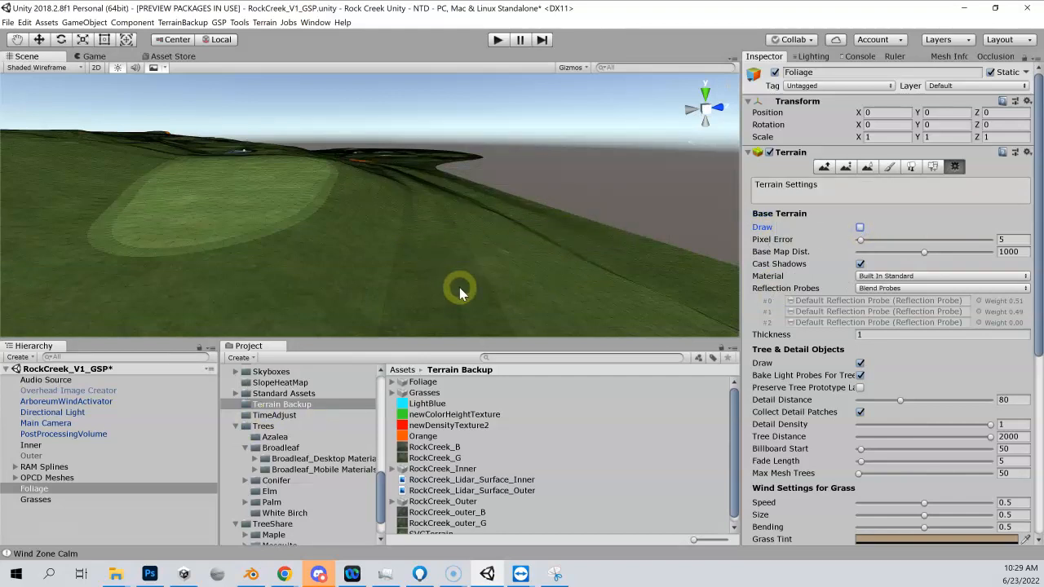
click(860, 228)
click(860, 228)
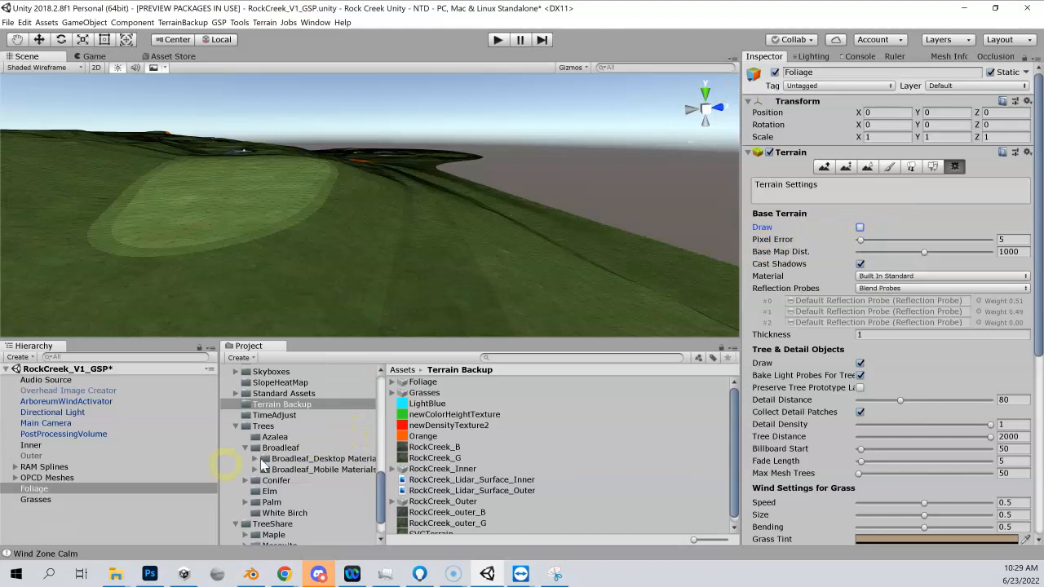
Turn the Inner terrain's base drawing back on
click(61, 445)
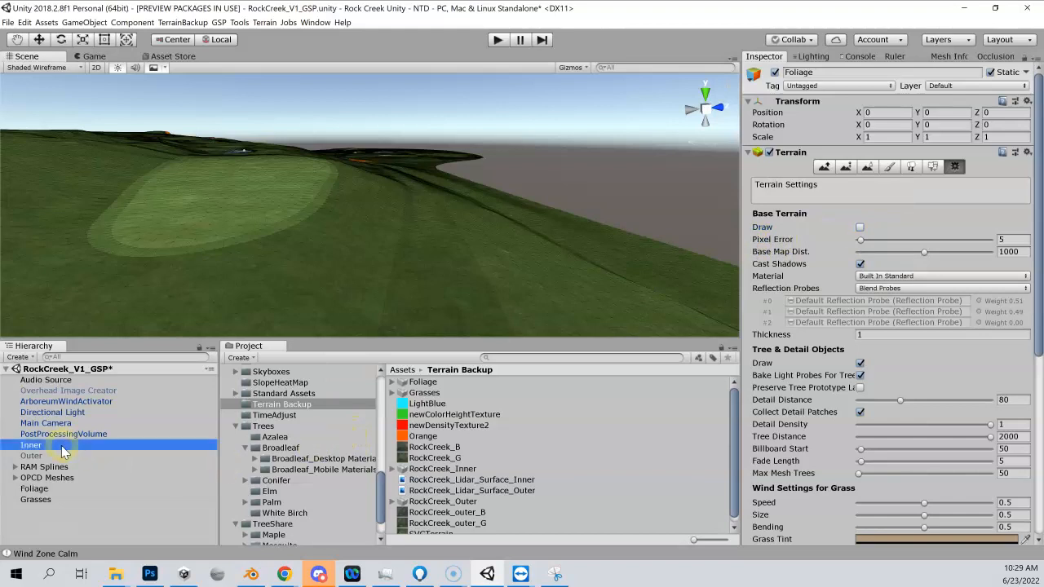
click(861, 227)
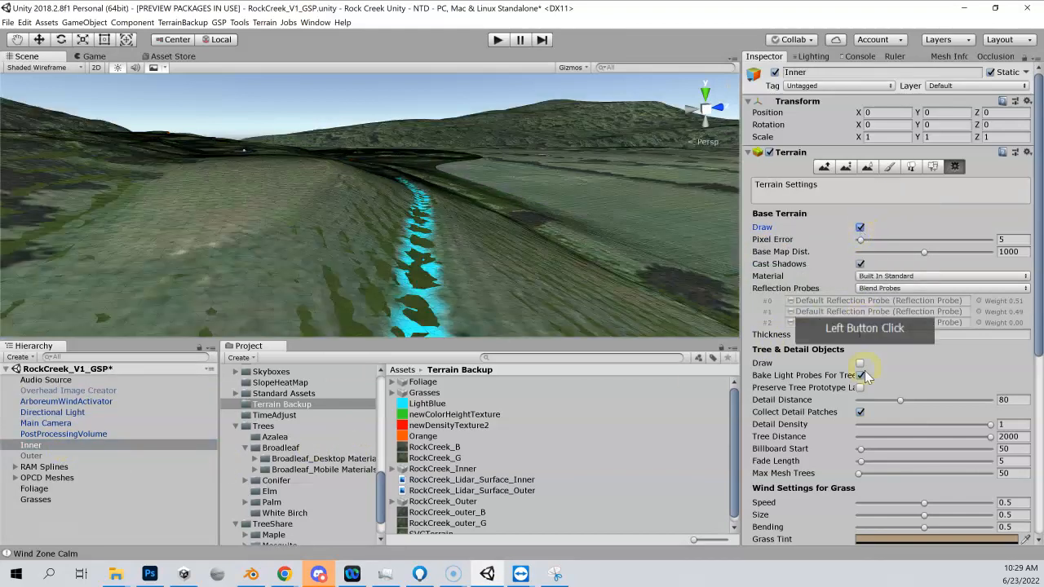
Check the base terrain and tree and detail Draw settings of Foliage and Grasses
click(35, 489)
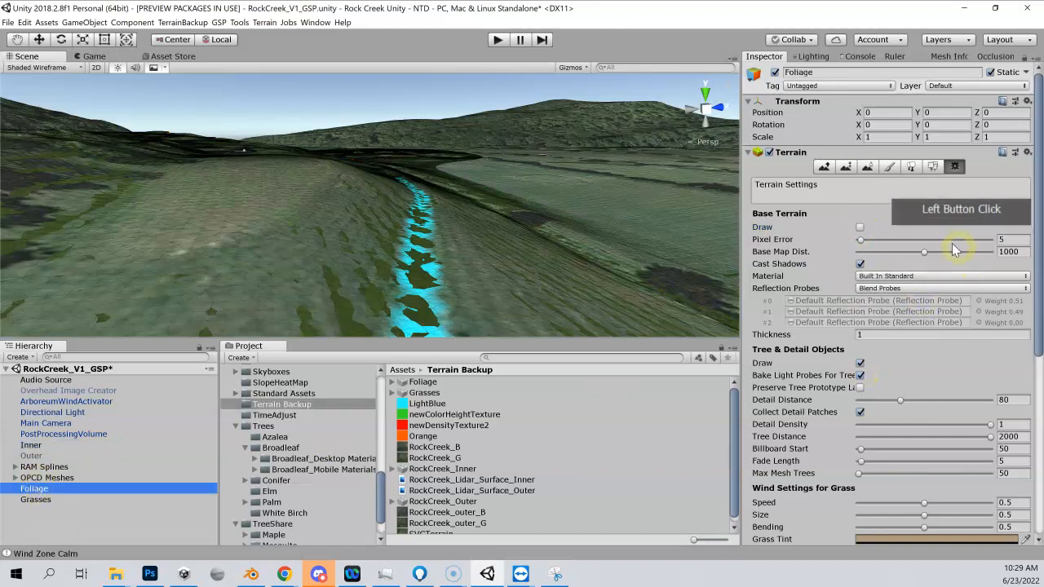
click(859, 364)
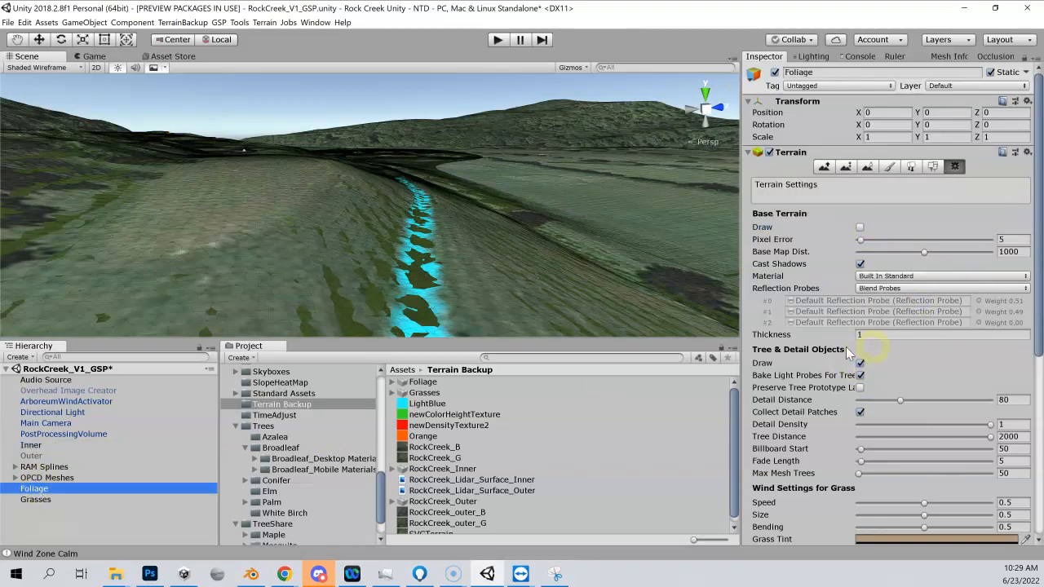
click(71, 499)
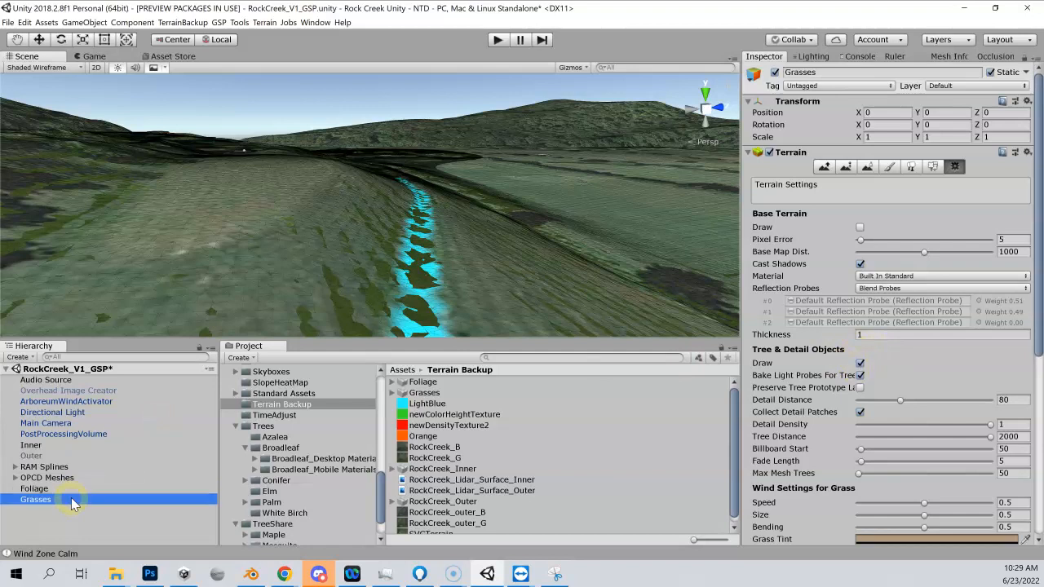